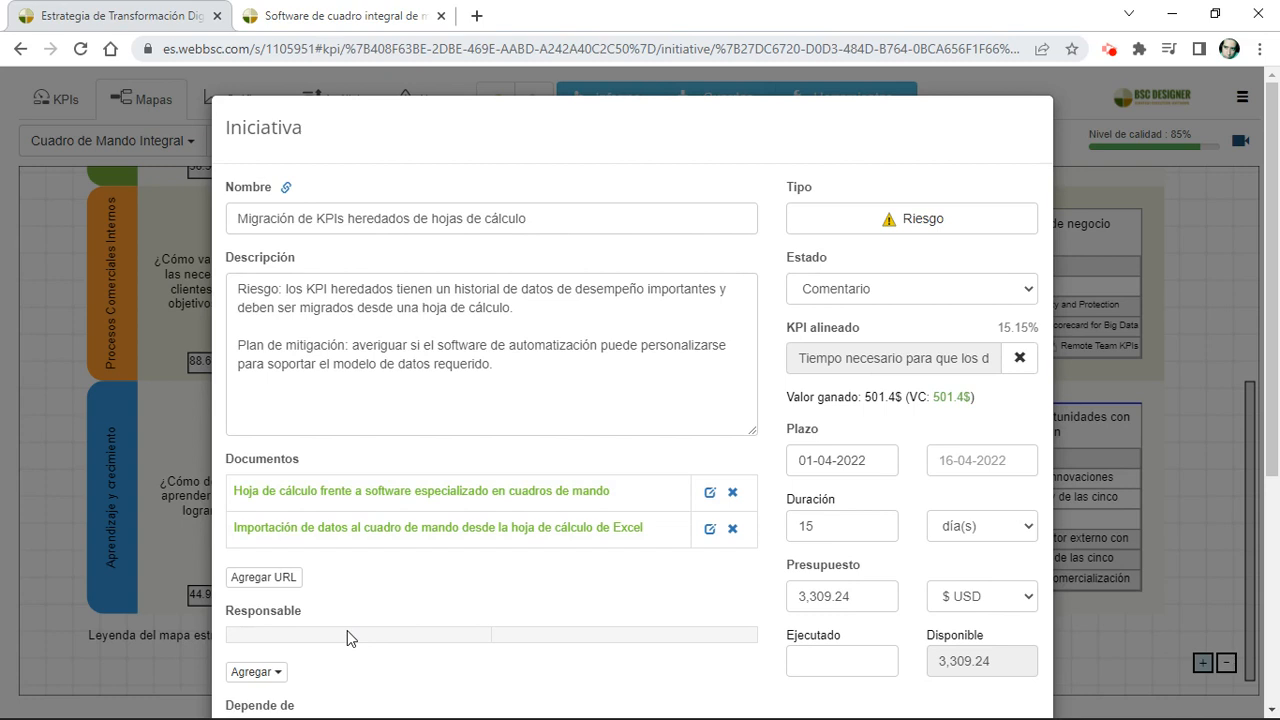
Step: Review the details and available status options of the risk initiative "Migración de KPIs heredados de hojas de cálculo", leaving it unmodified
scroll(347, 638, down, 2)
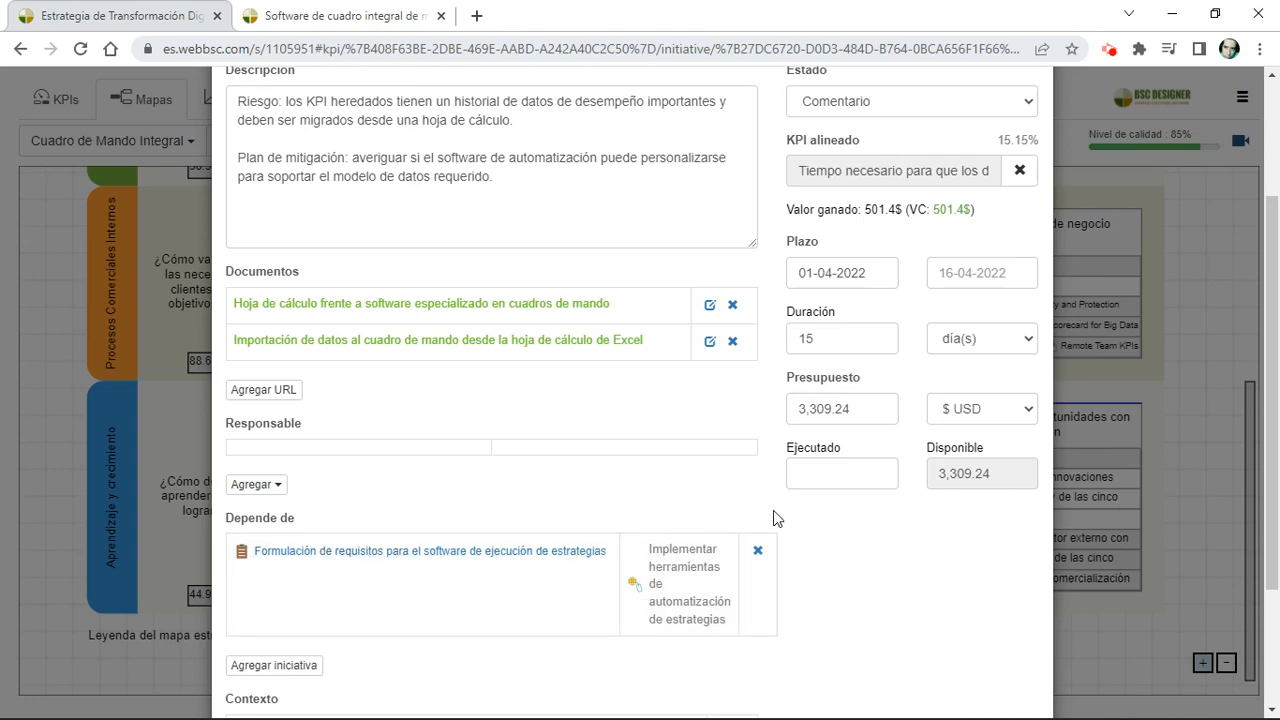
scroll(773, 518, up, 2)
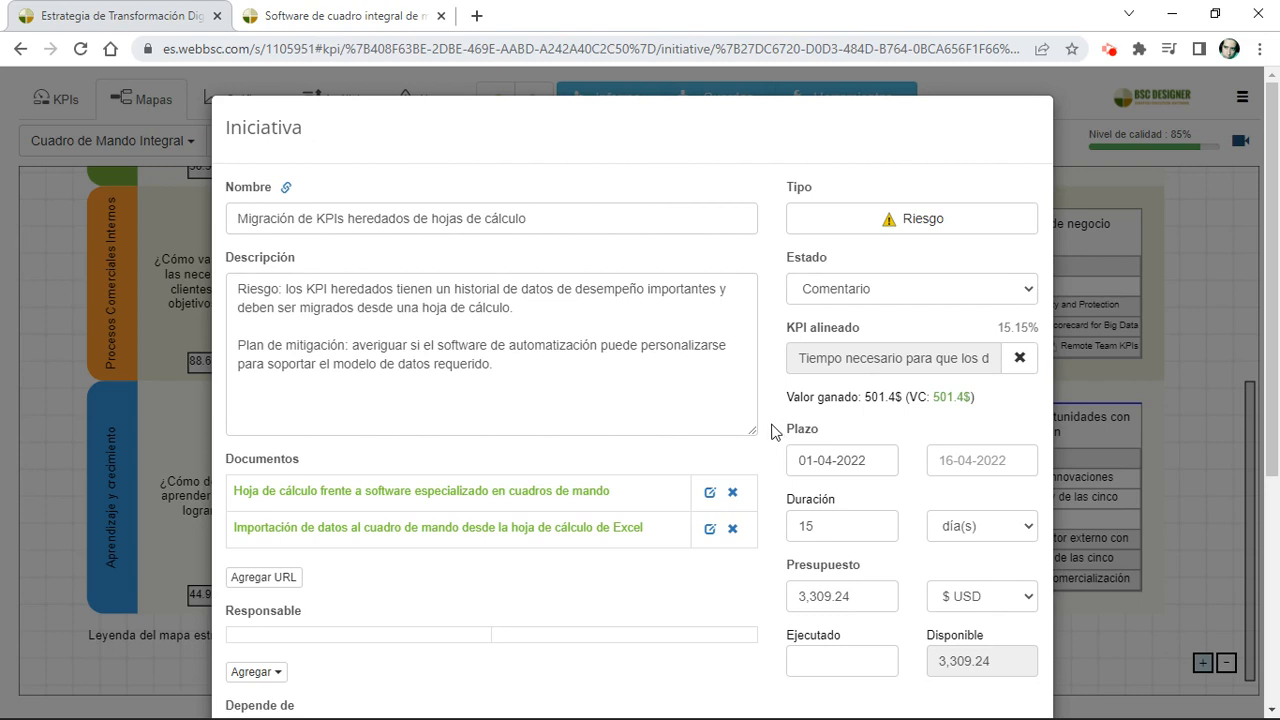
click(828, 290)
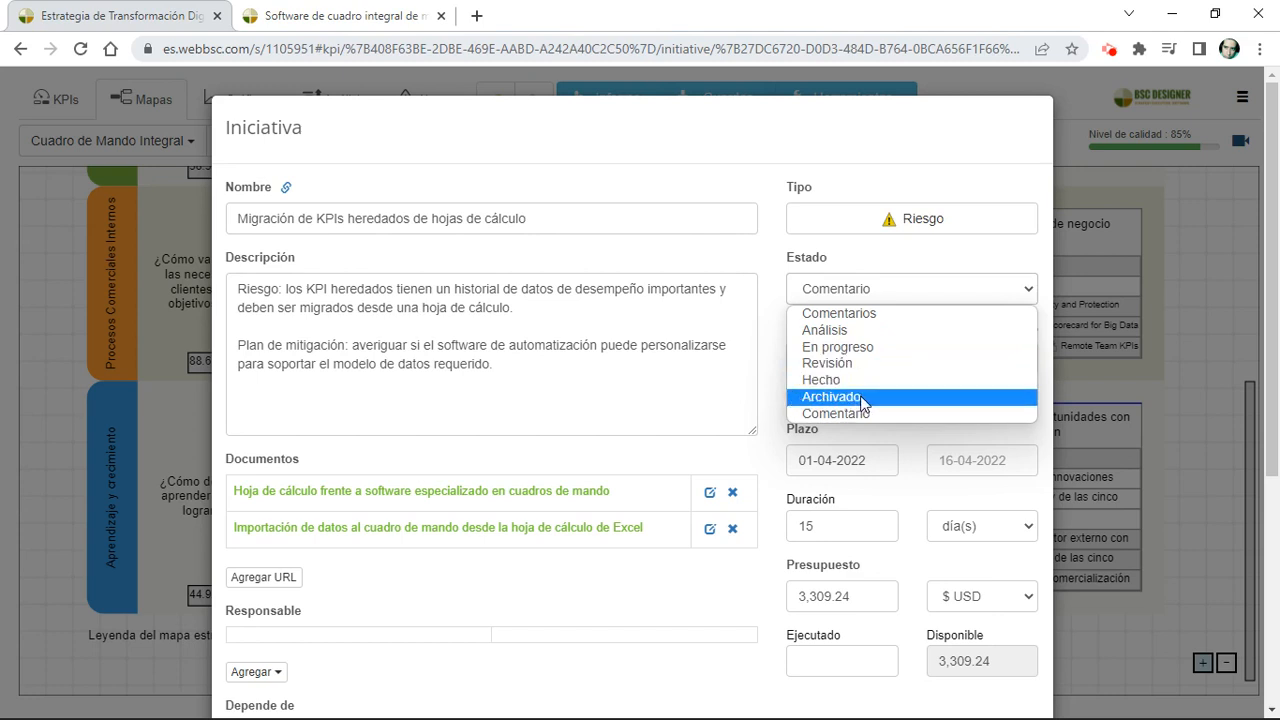
click(776, 390)
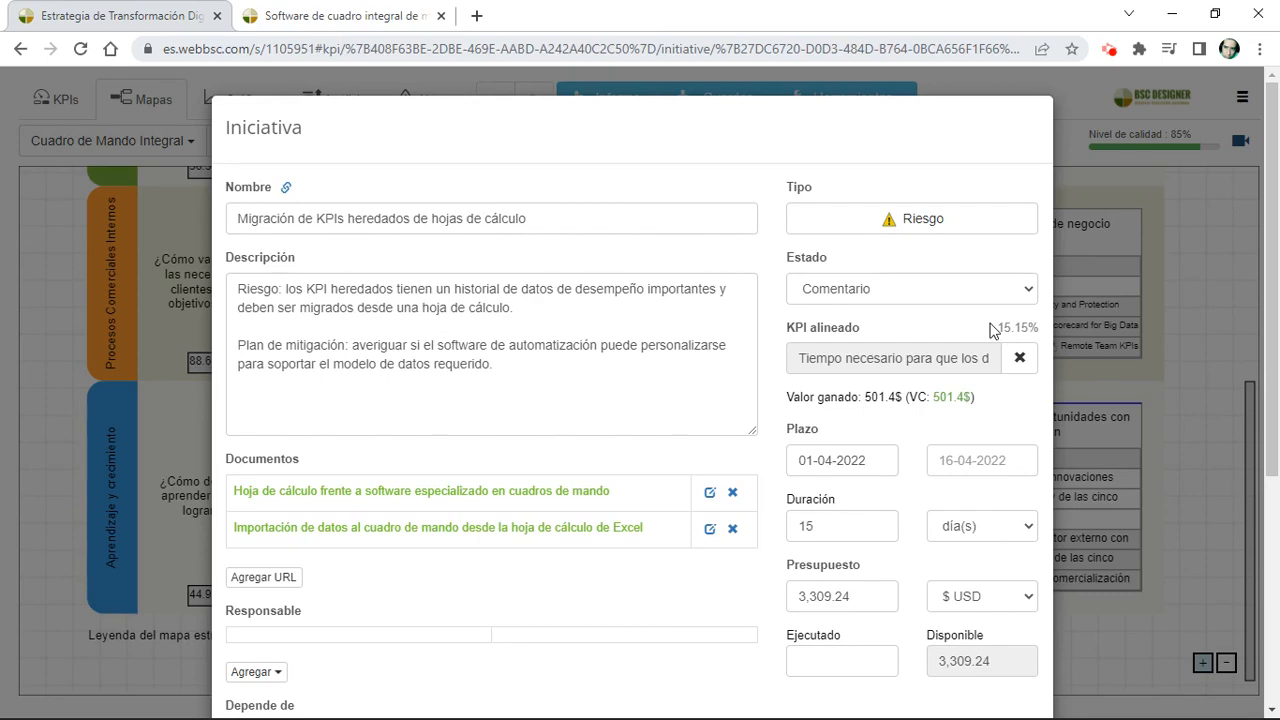
click(39, 527)
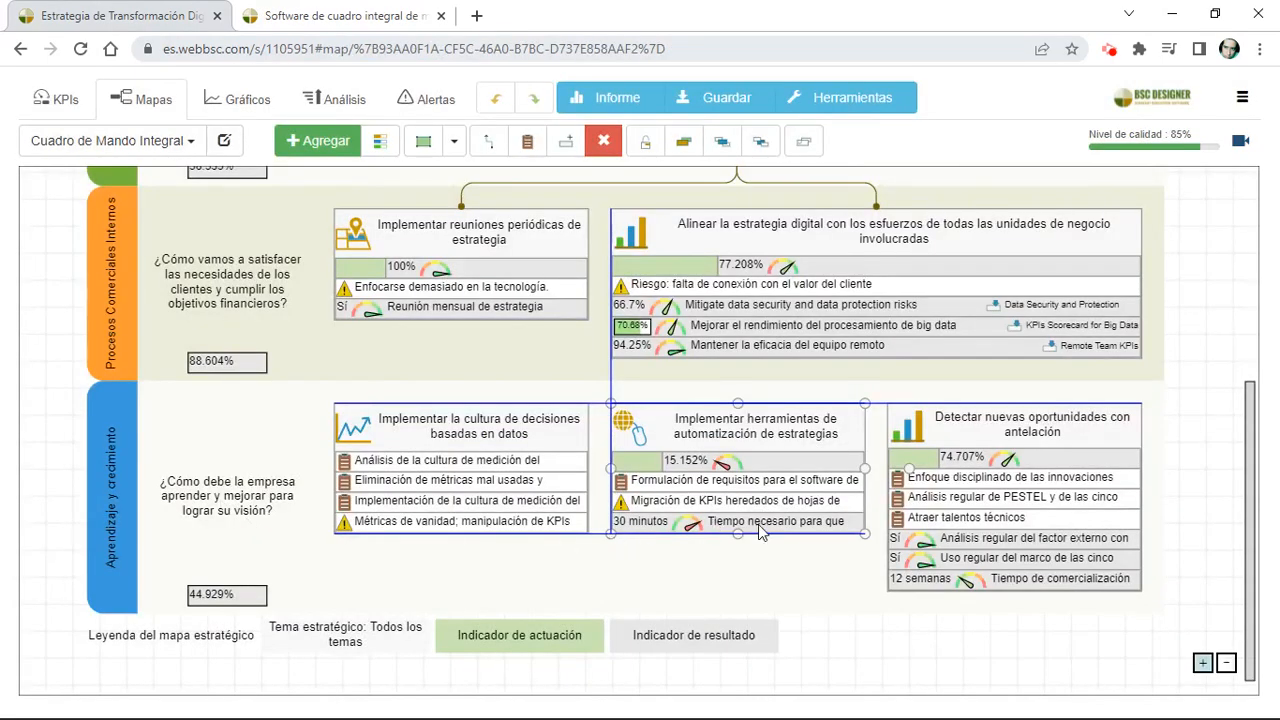
Step: Open the indicator "Tiempo necesario para que los datos estén disponibles para el análisis" and inspect its data and value source options
double_click(758, 524)
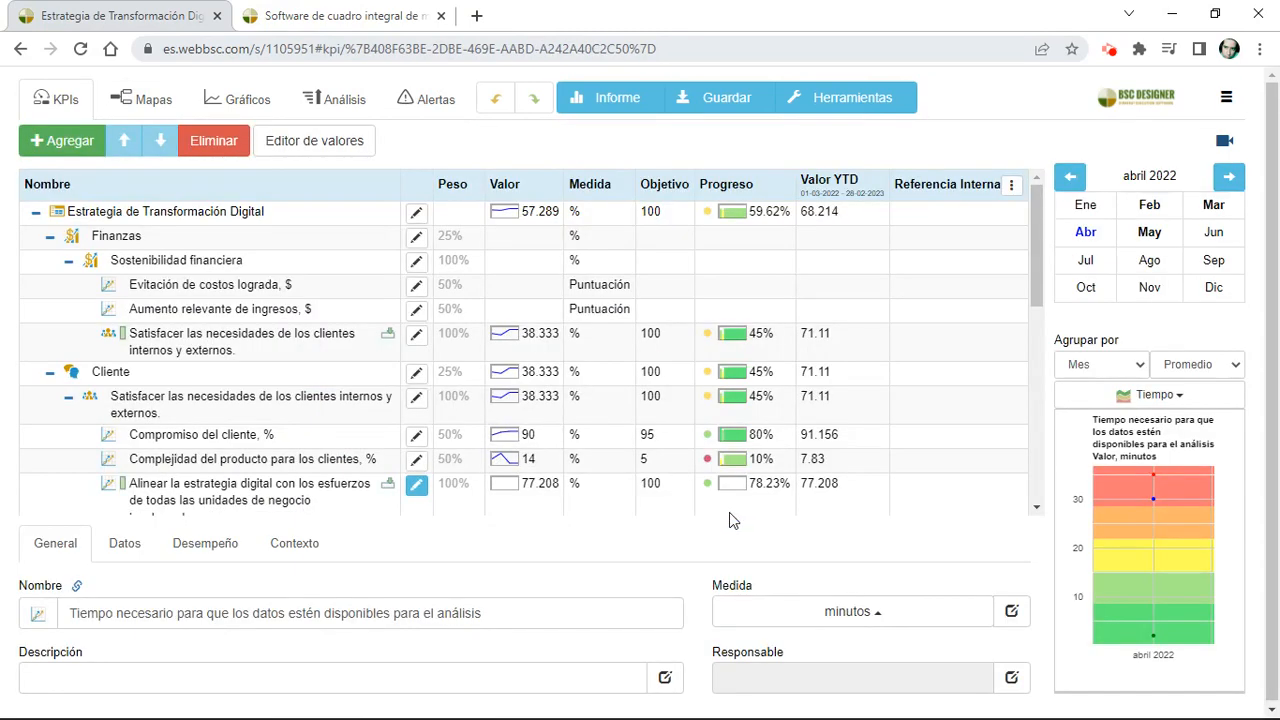
scroll(670, 470, down, 2)
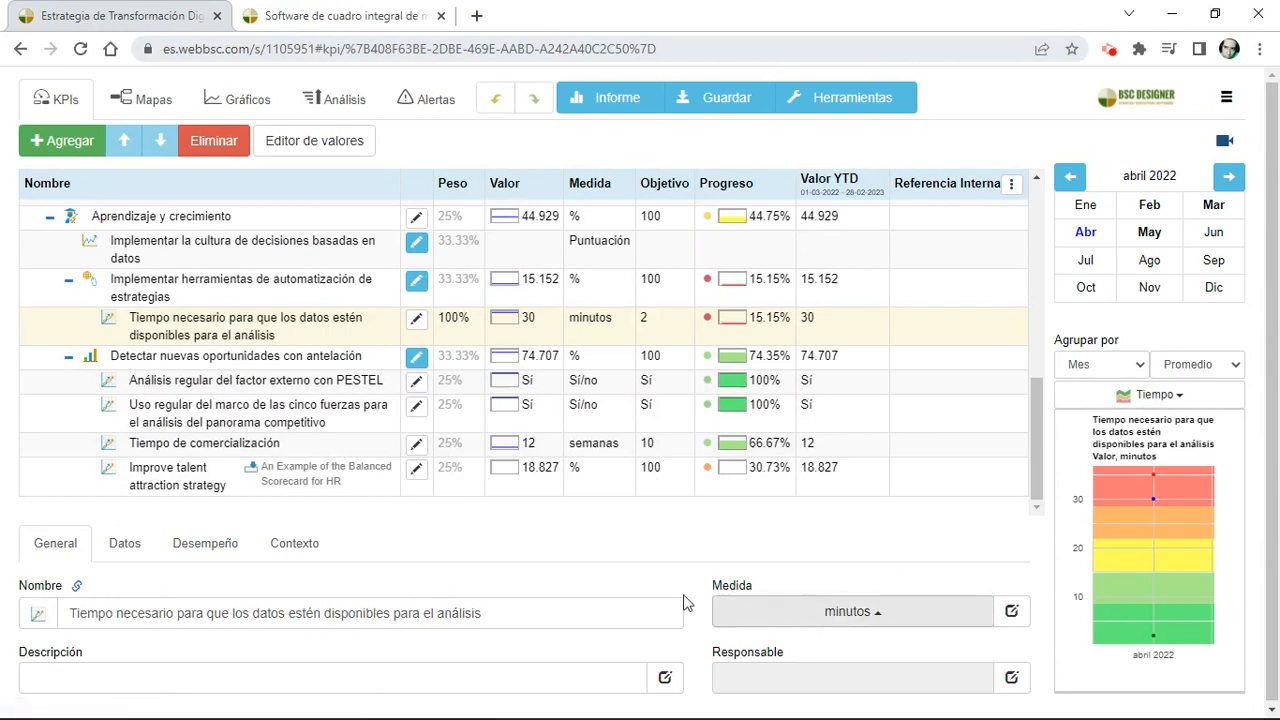
click(125, 550)
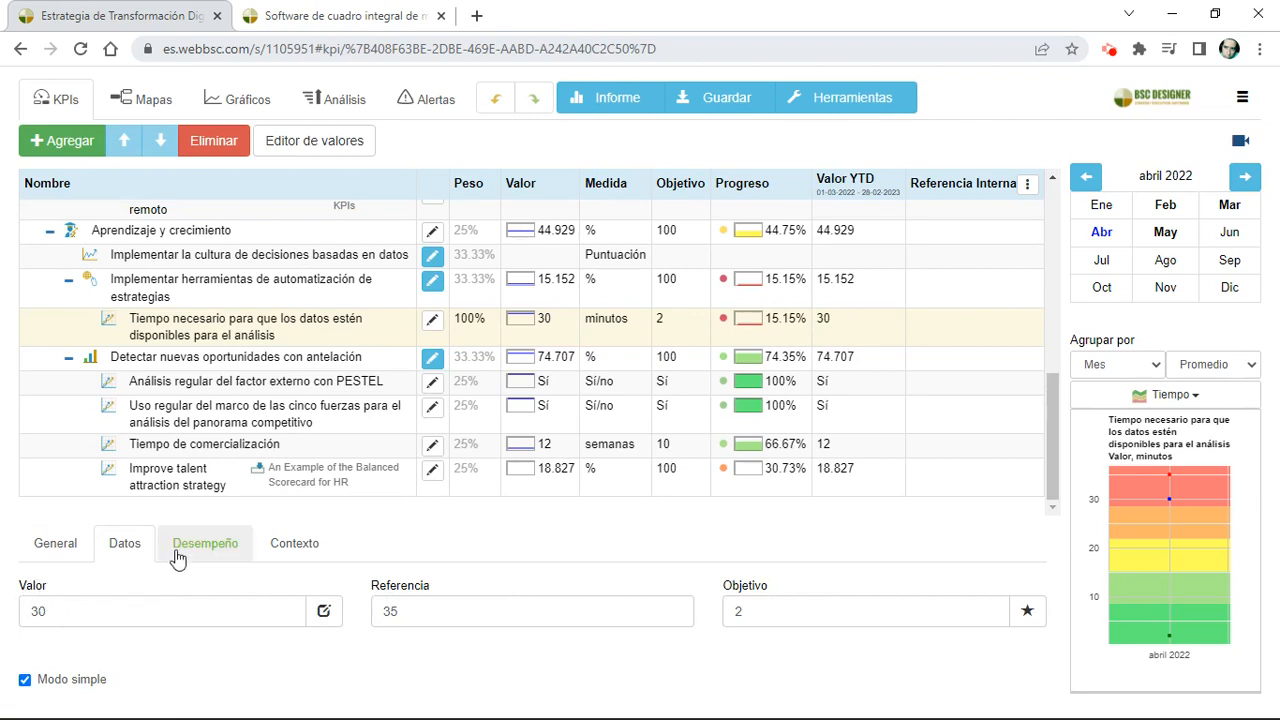
click(323, 611)
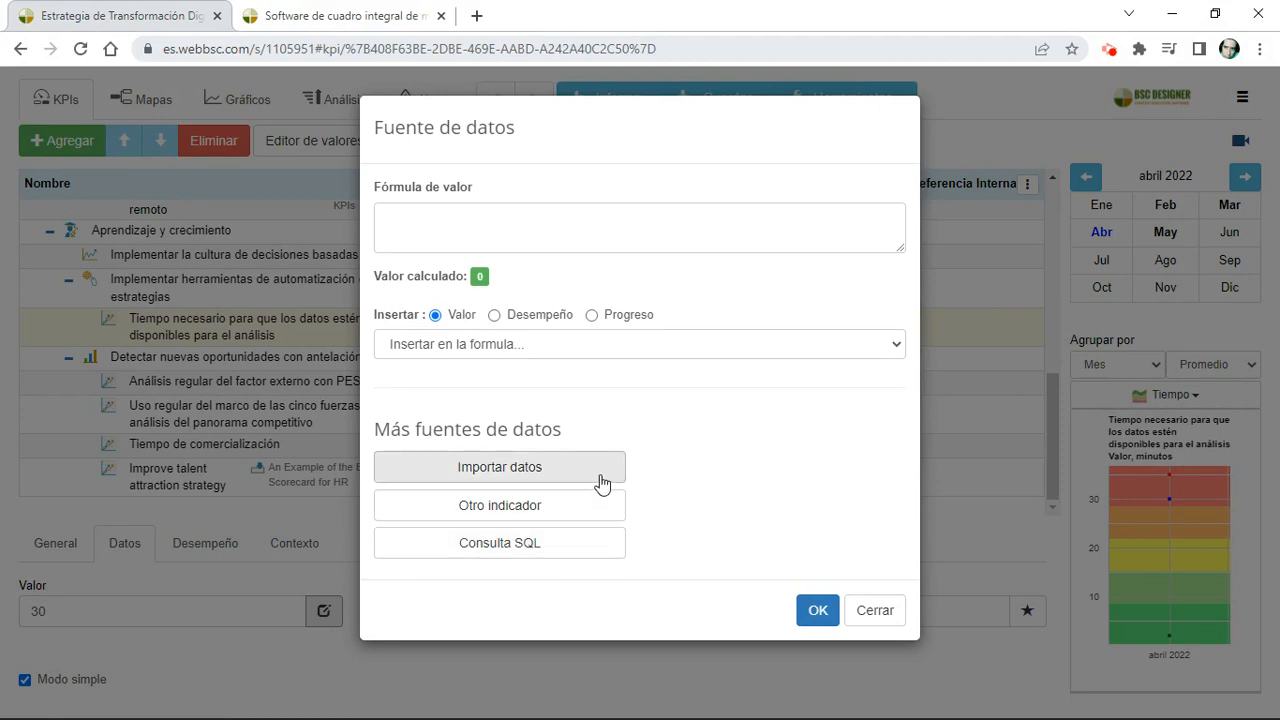
click(866, 612)
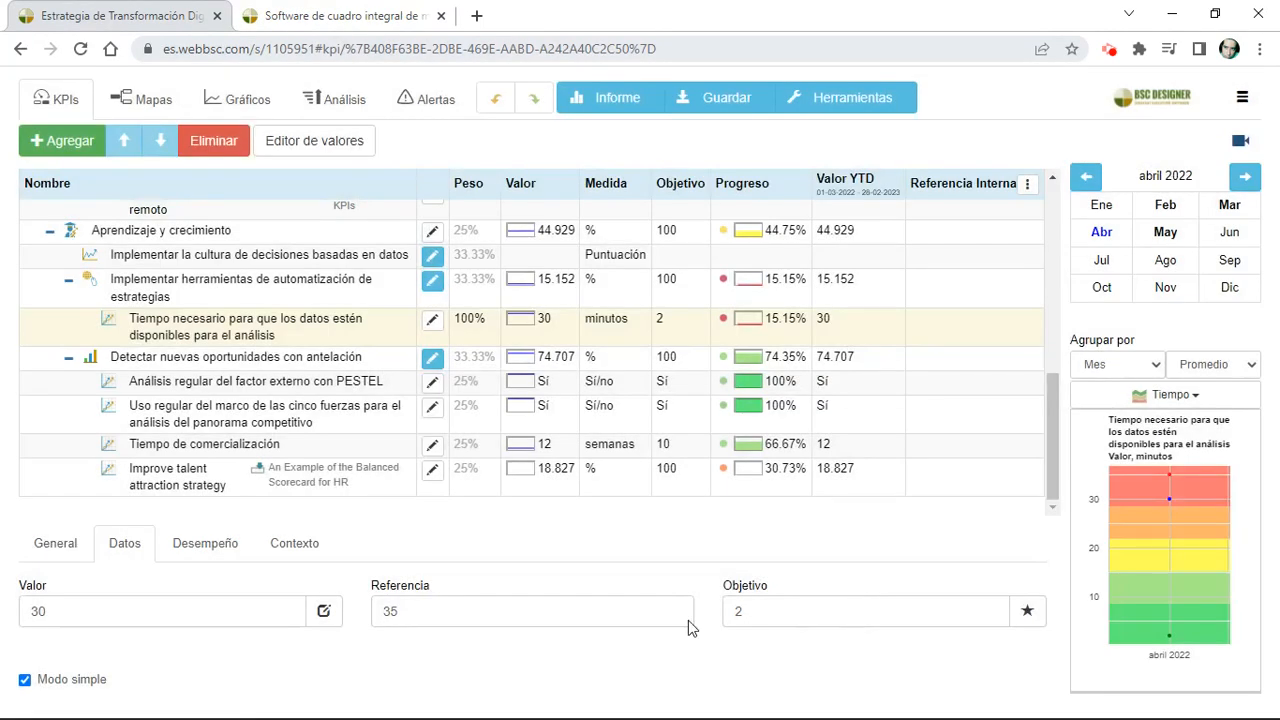
Step: Examine the indicator's weight and available optimization functions, then return to its value, reference and target data
click(212, 550)
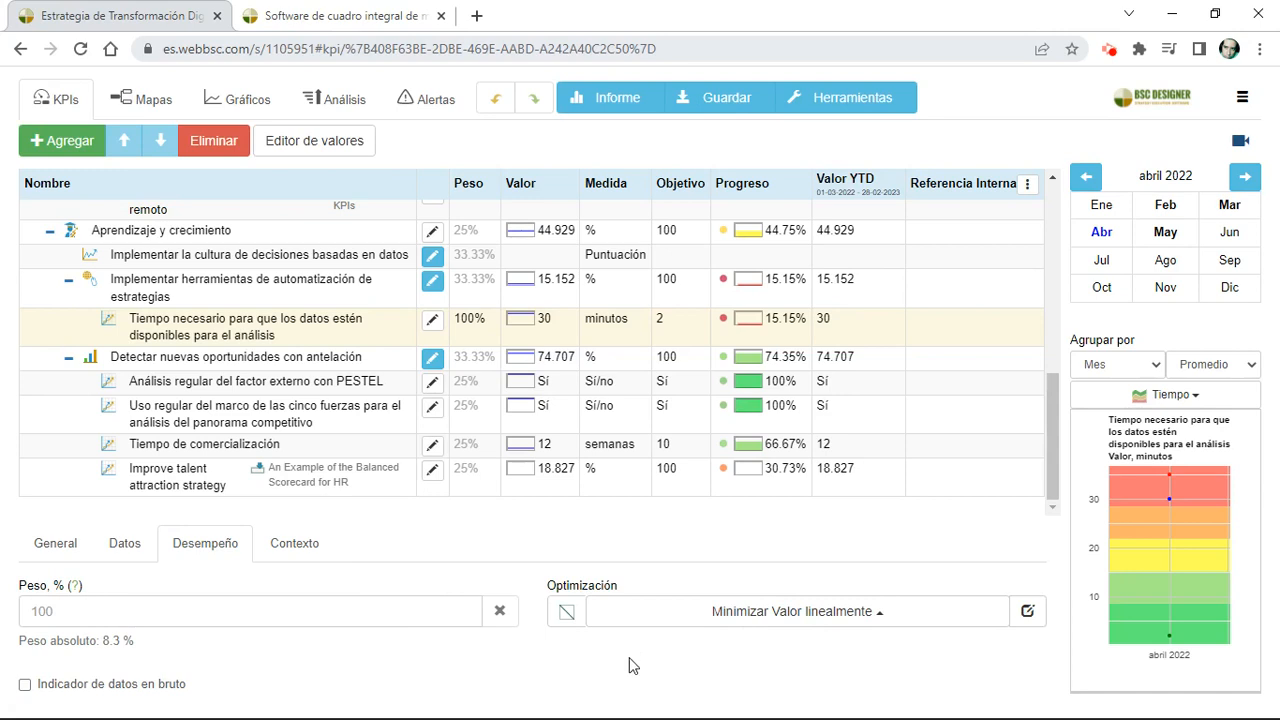
click(651, 633)
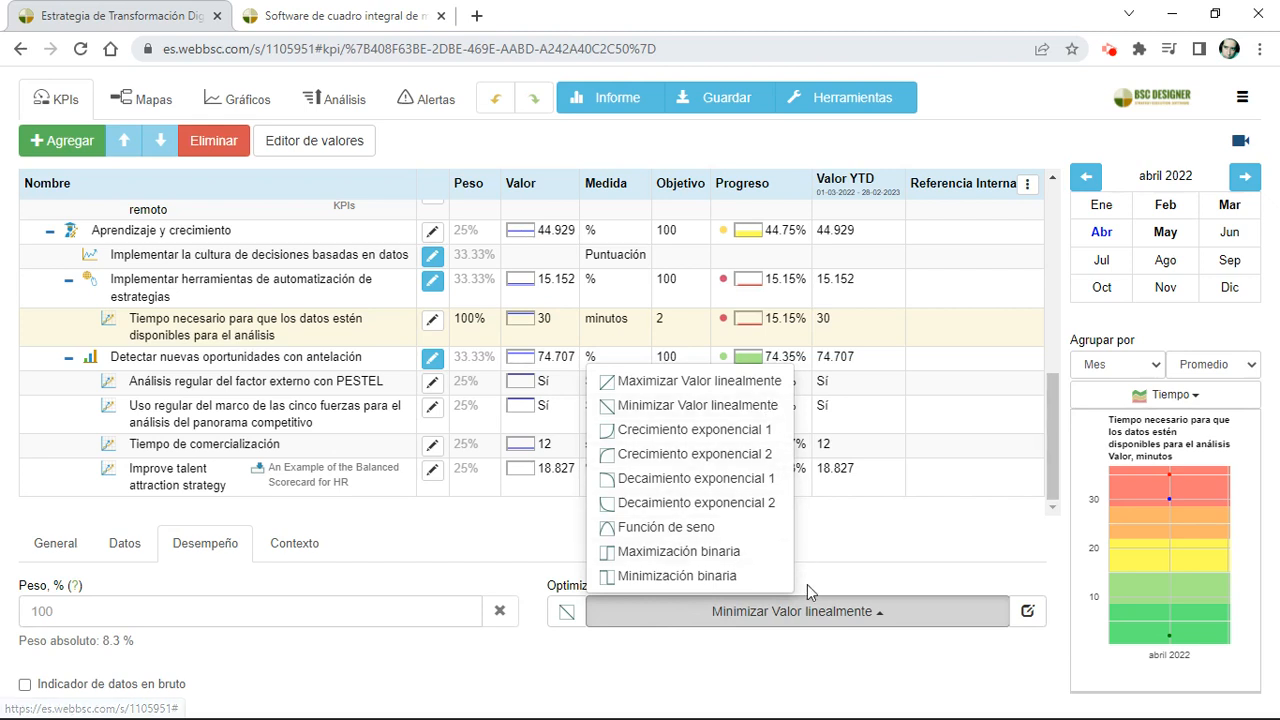
click(836, 579)
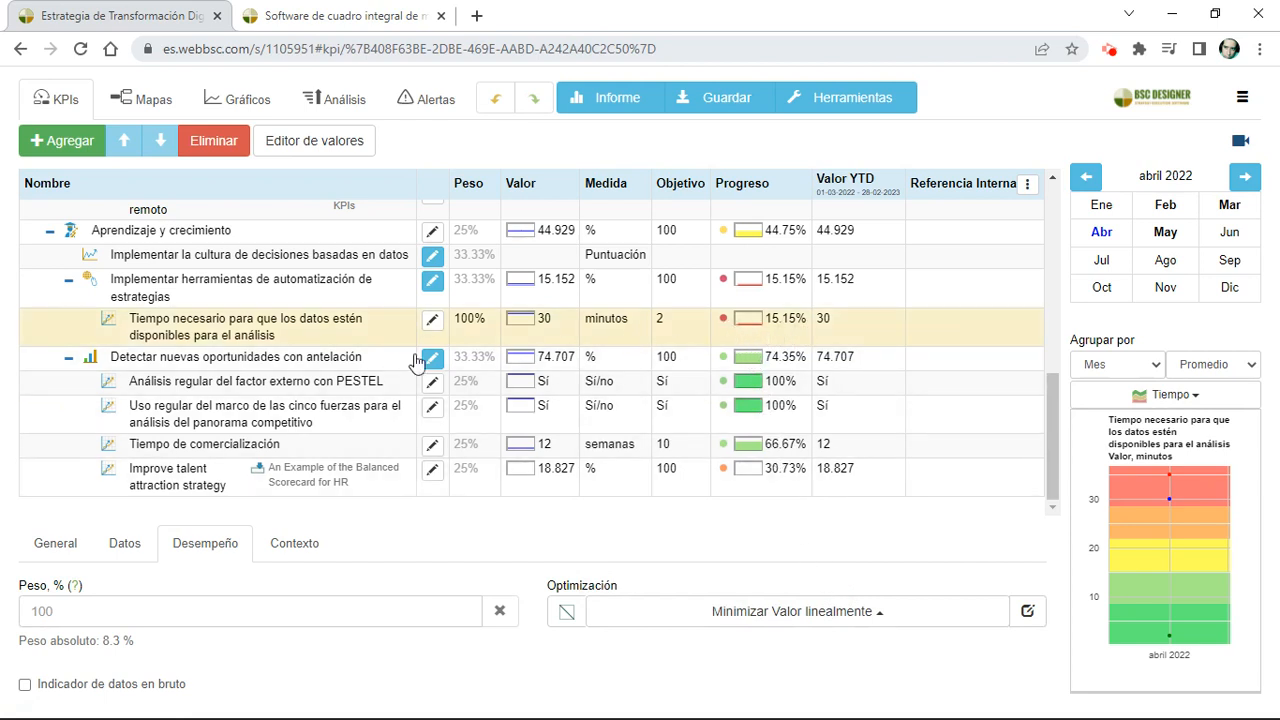
click(120, 548)
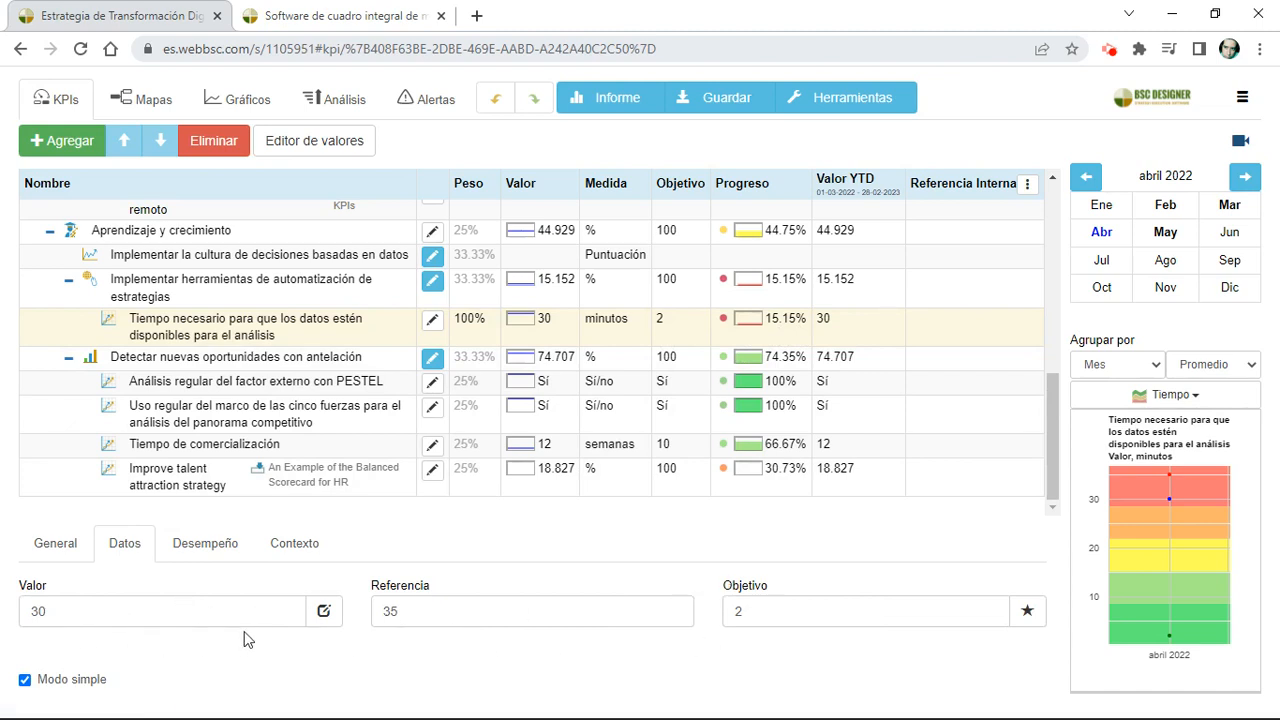
Step: Inspect the indicator's context settings, including the available indicator types and the options for Glifo 1
click(280, 552)
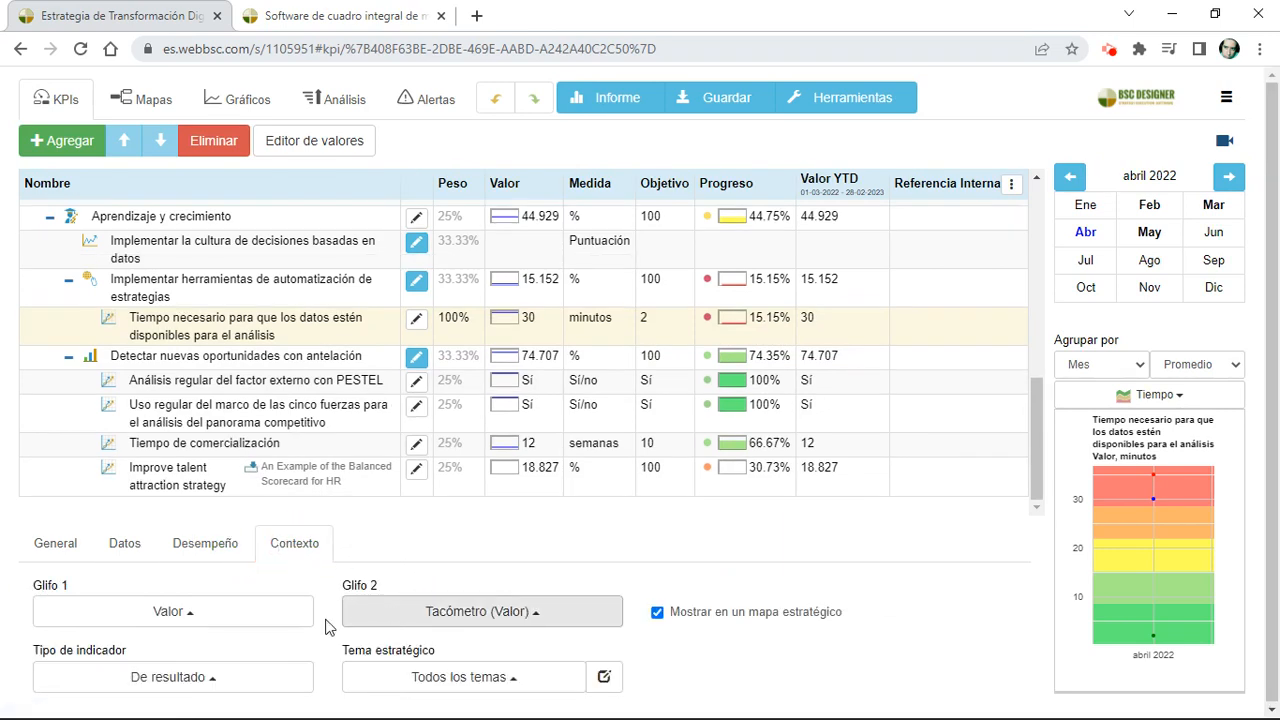
click(265, 683)
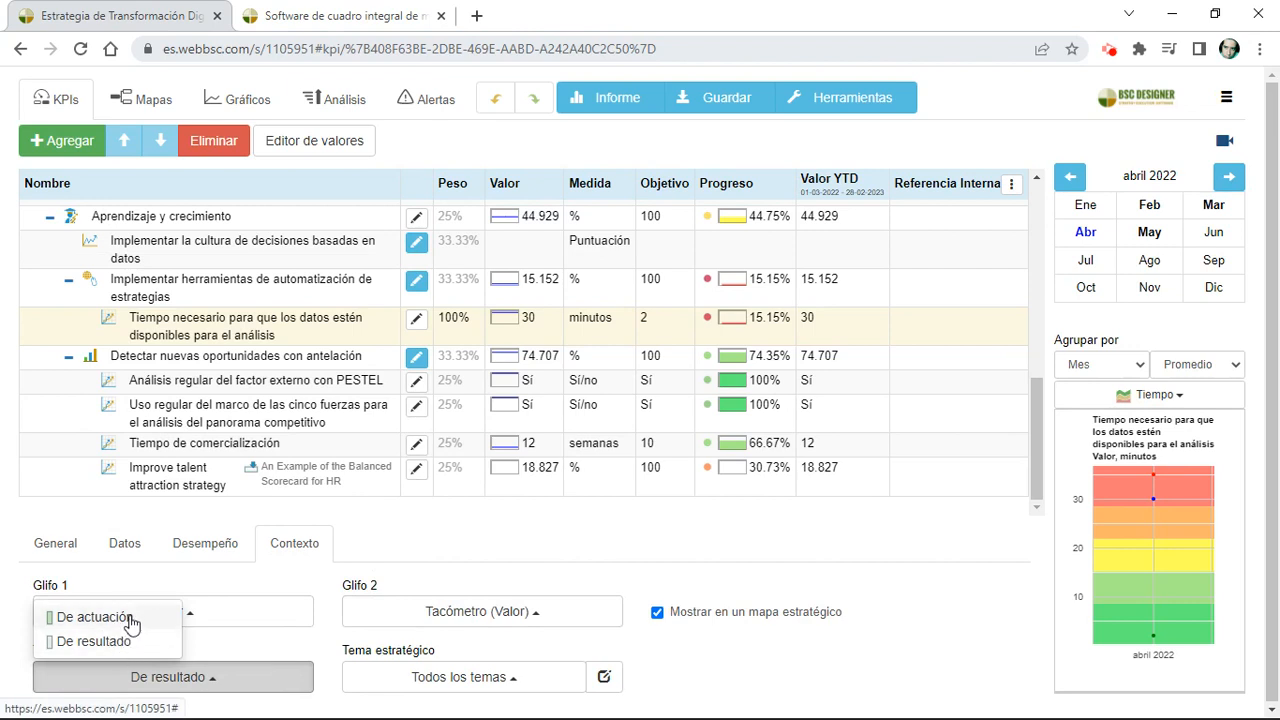
click(217, 651)
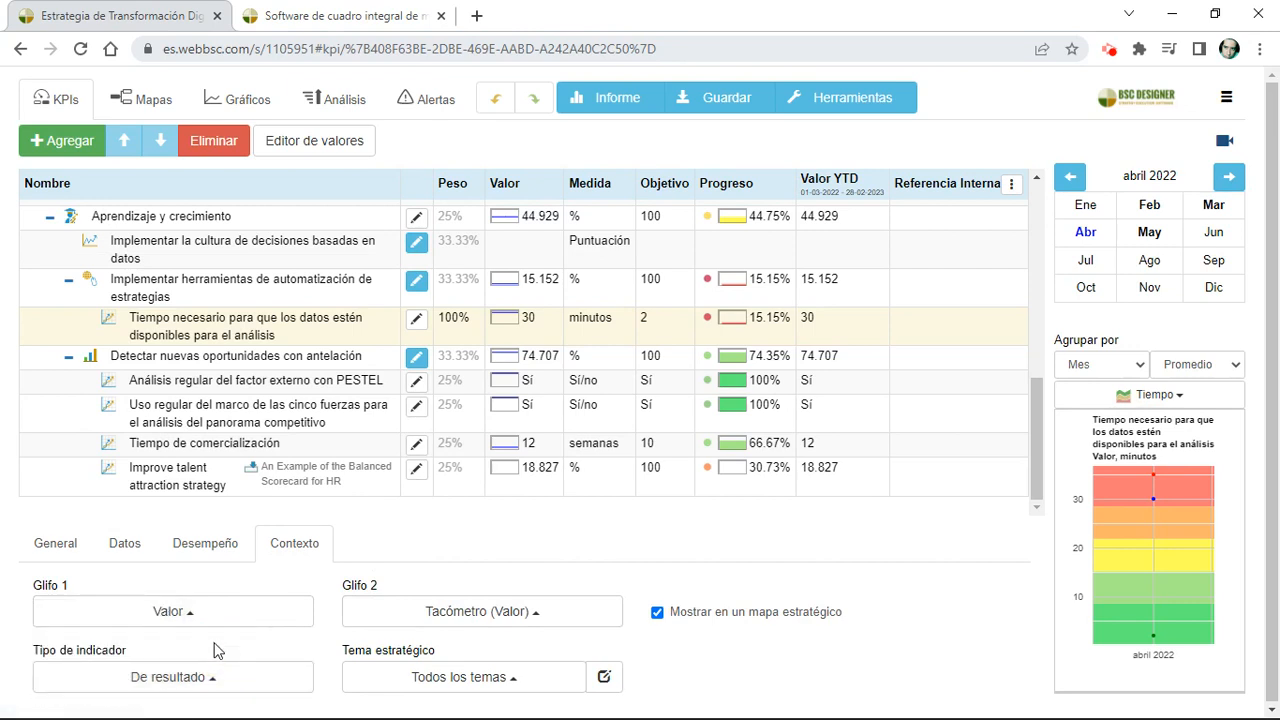
click(191, 621)
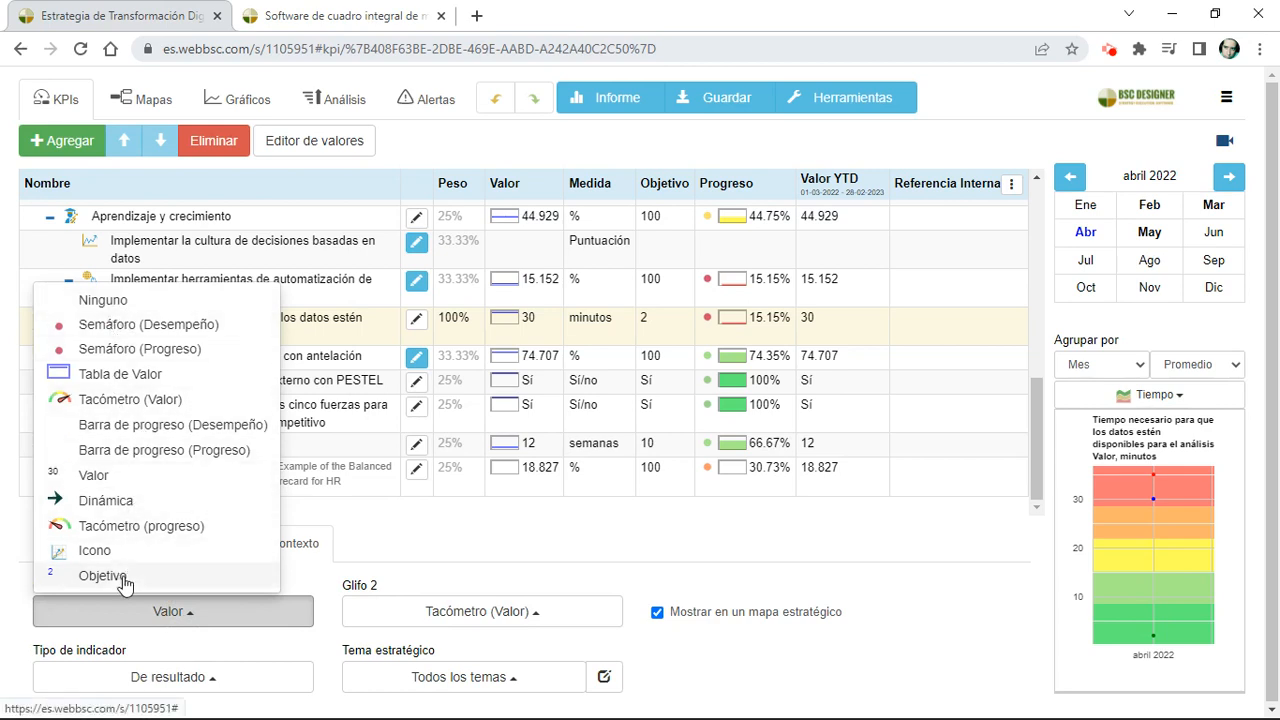
click(295, 584)
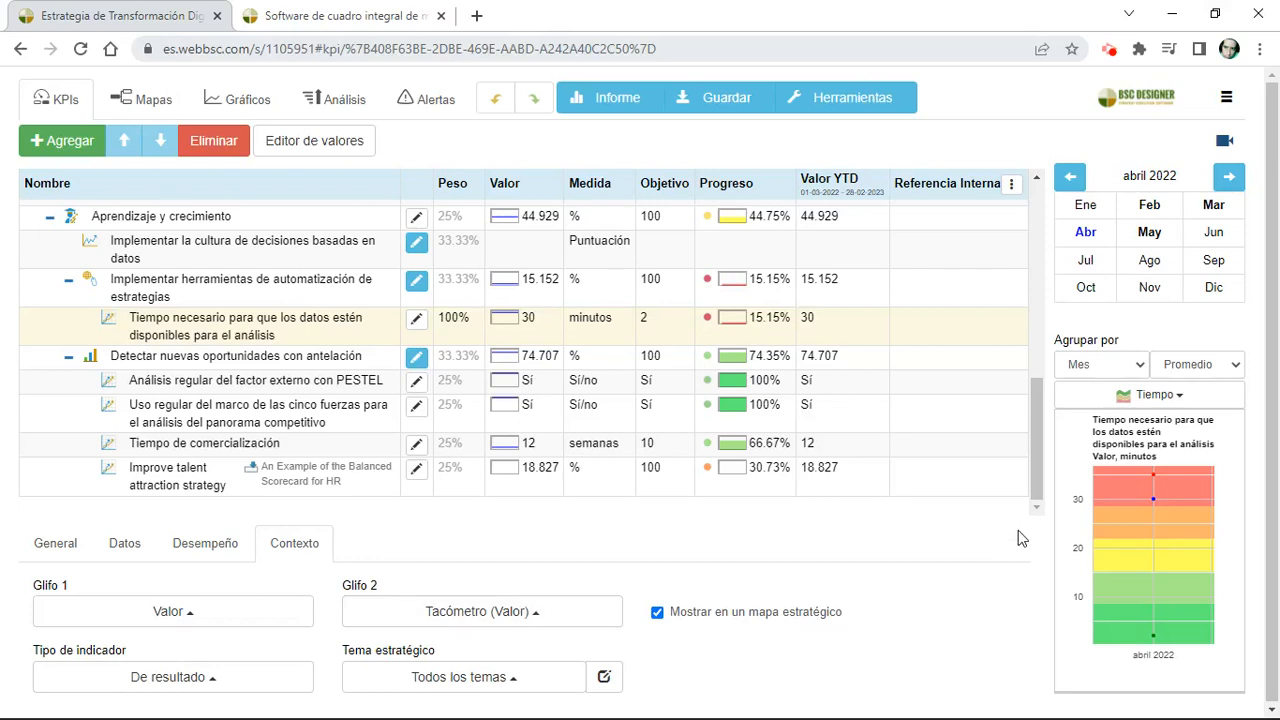
Step: View the indicator as a Tacómetro chart and as a Riesgo chart, examining its point on the risk matrix
click(1100, 395)
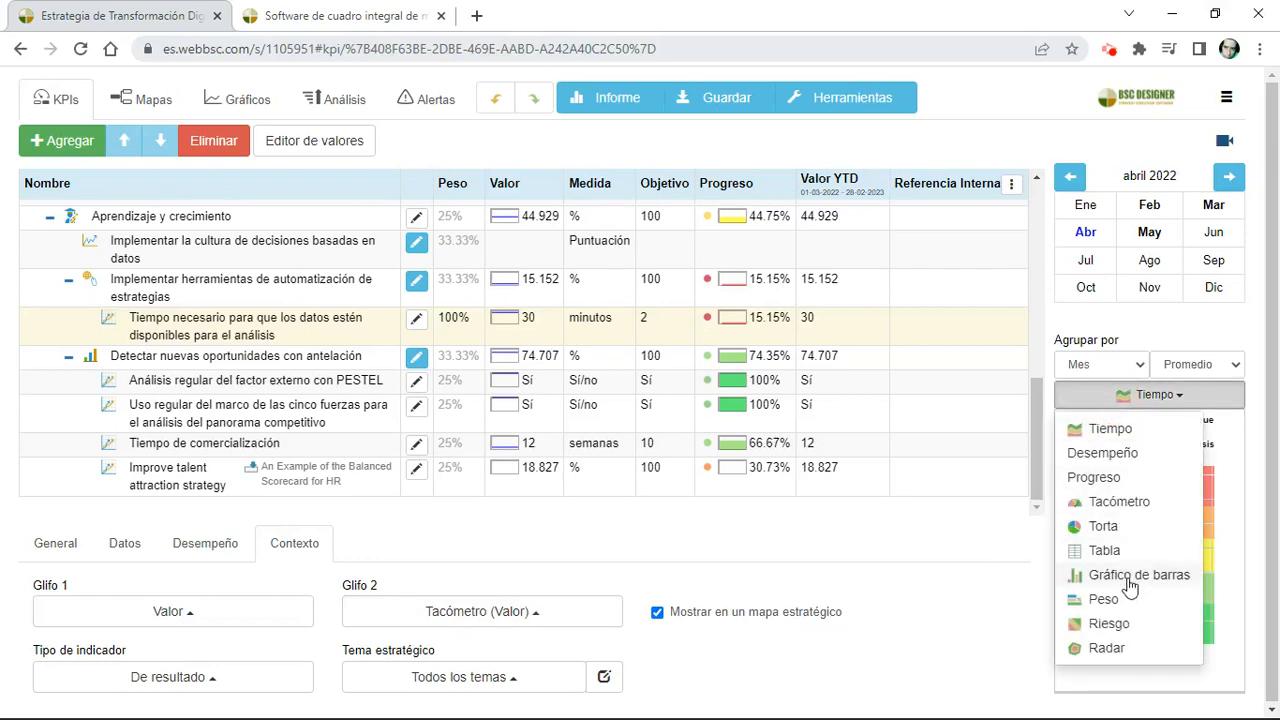
click(1140, 502)
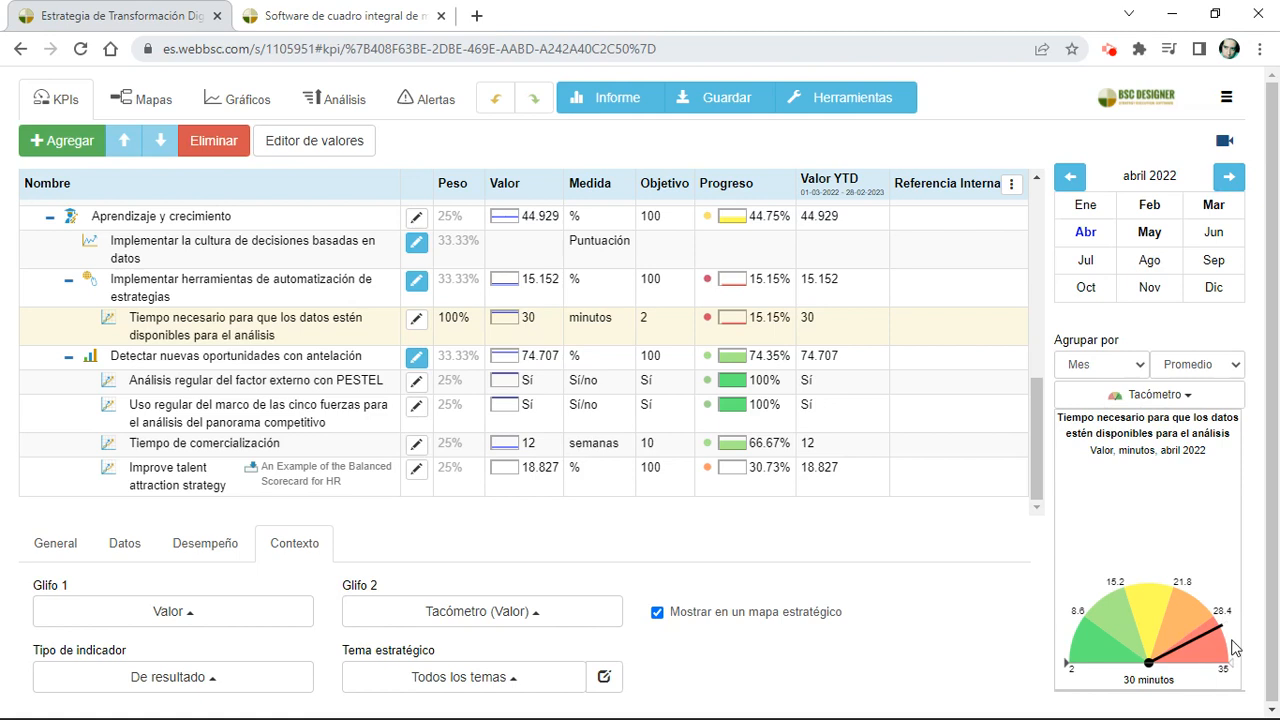
click(1190, 394)
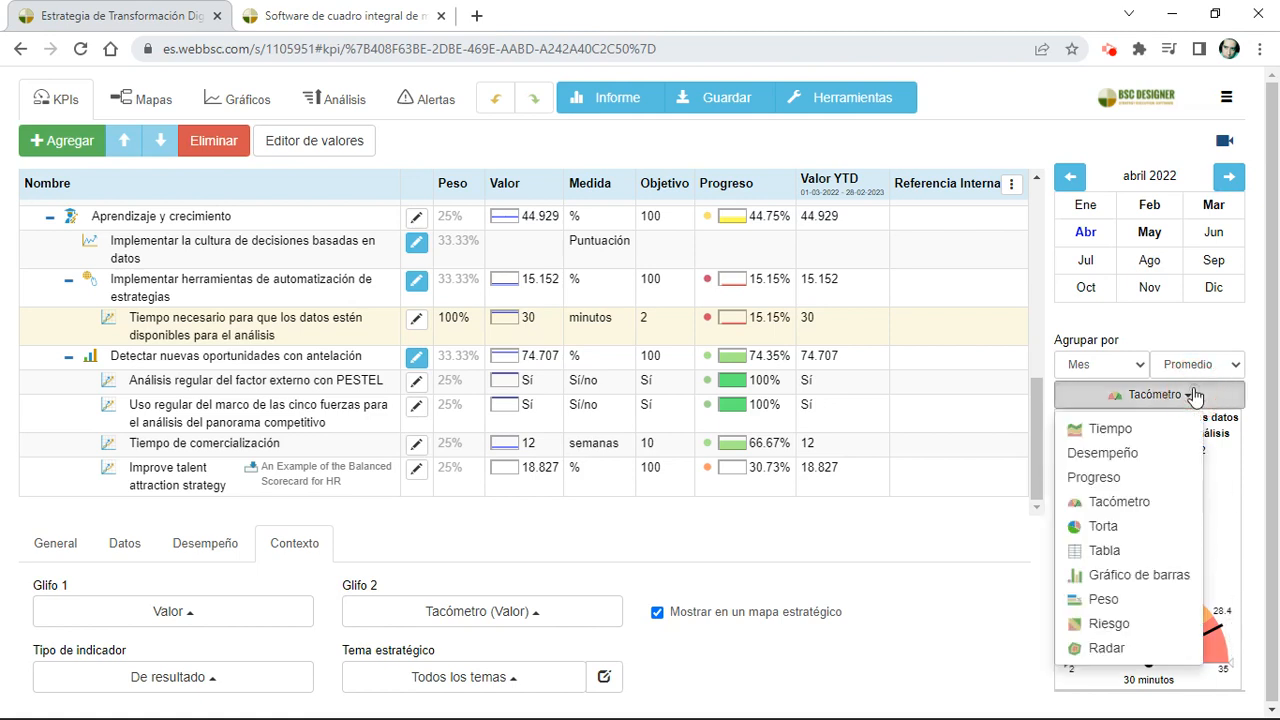
click(1145, 625)
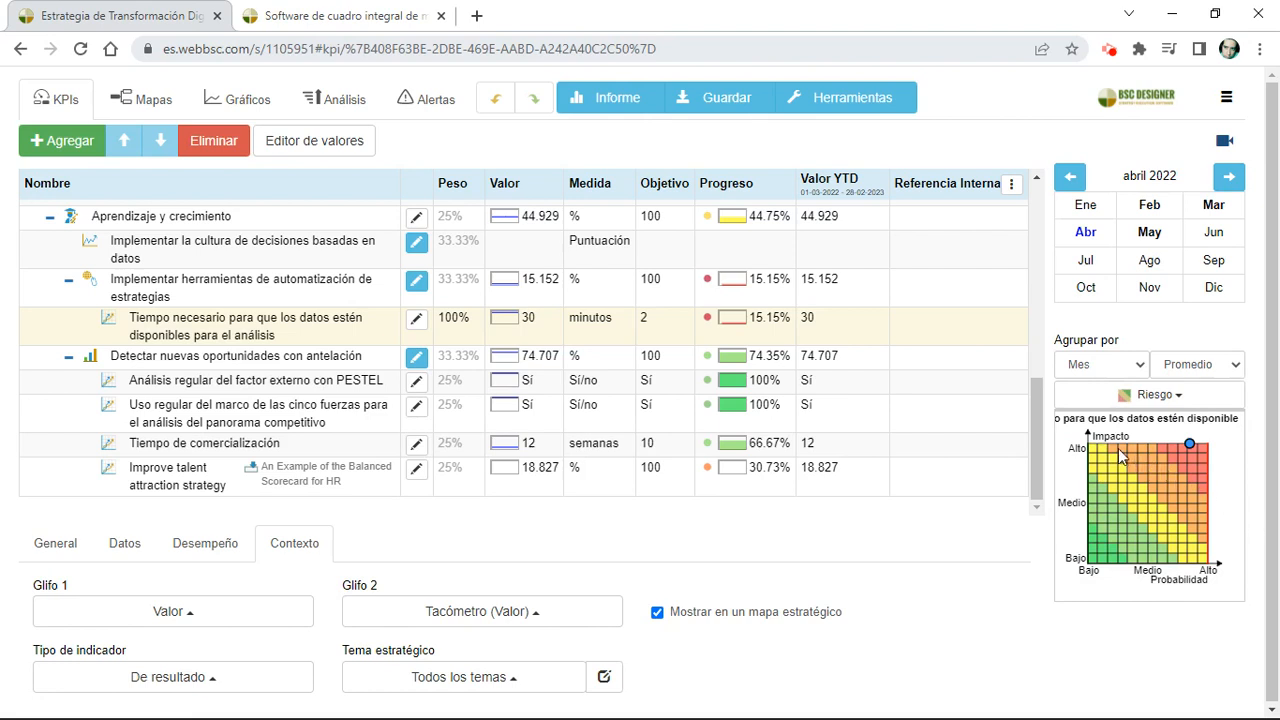
click(1186, 440)
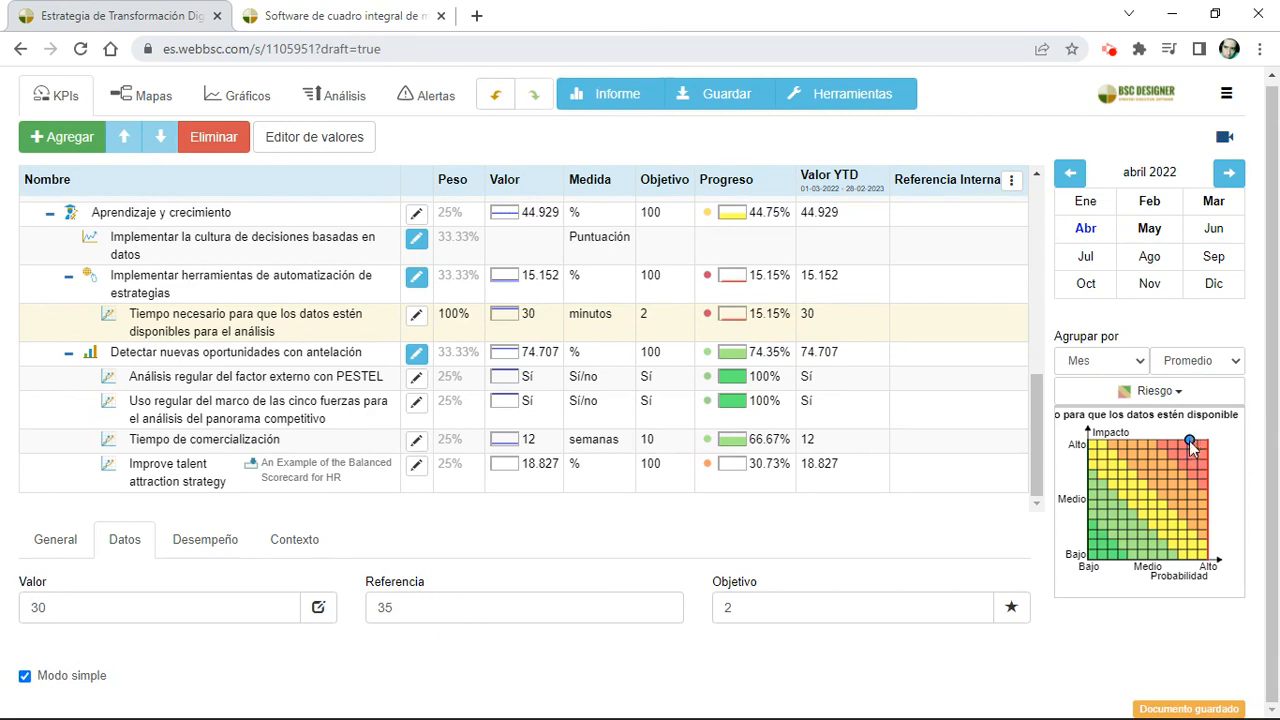
Step: Set the indicator's value for May 2022 to 3 minutes and display it in a Tacómetro chart
click(1150, 230)
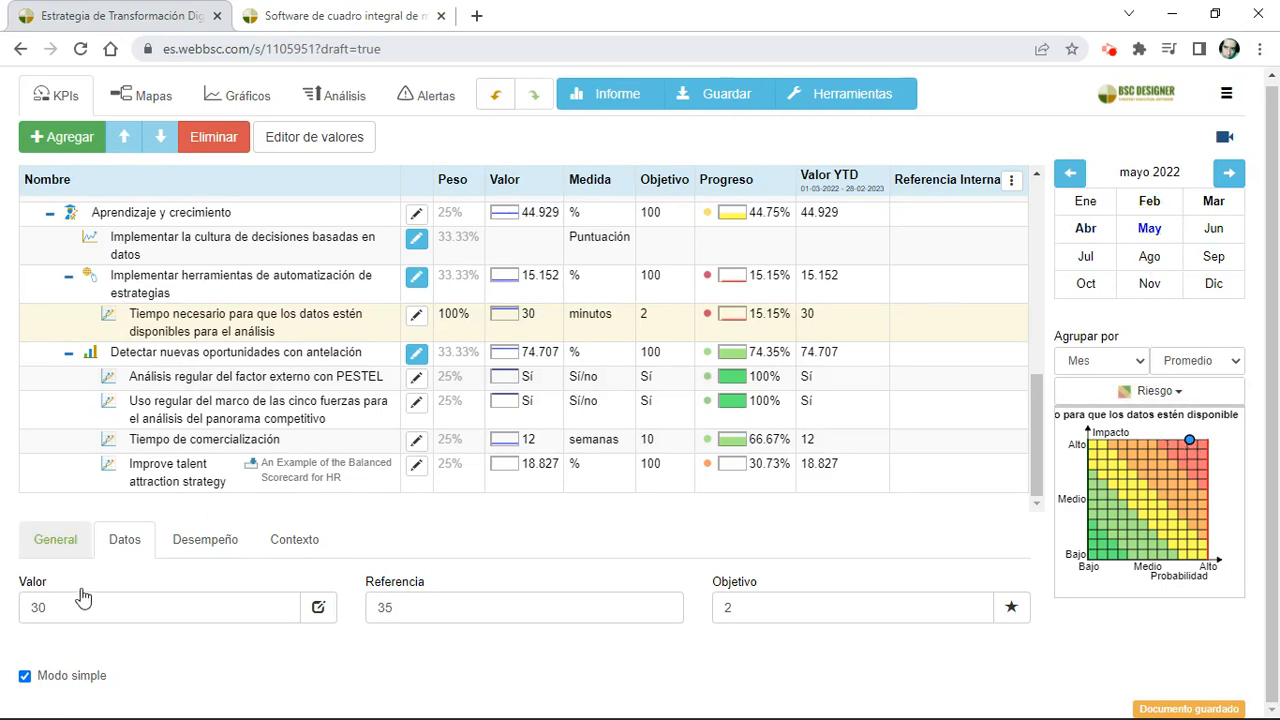
key(BackSpace)
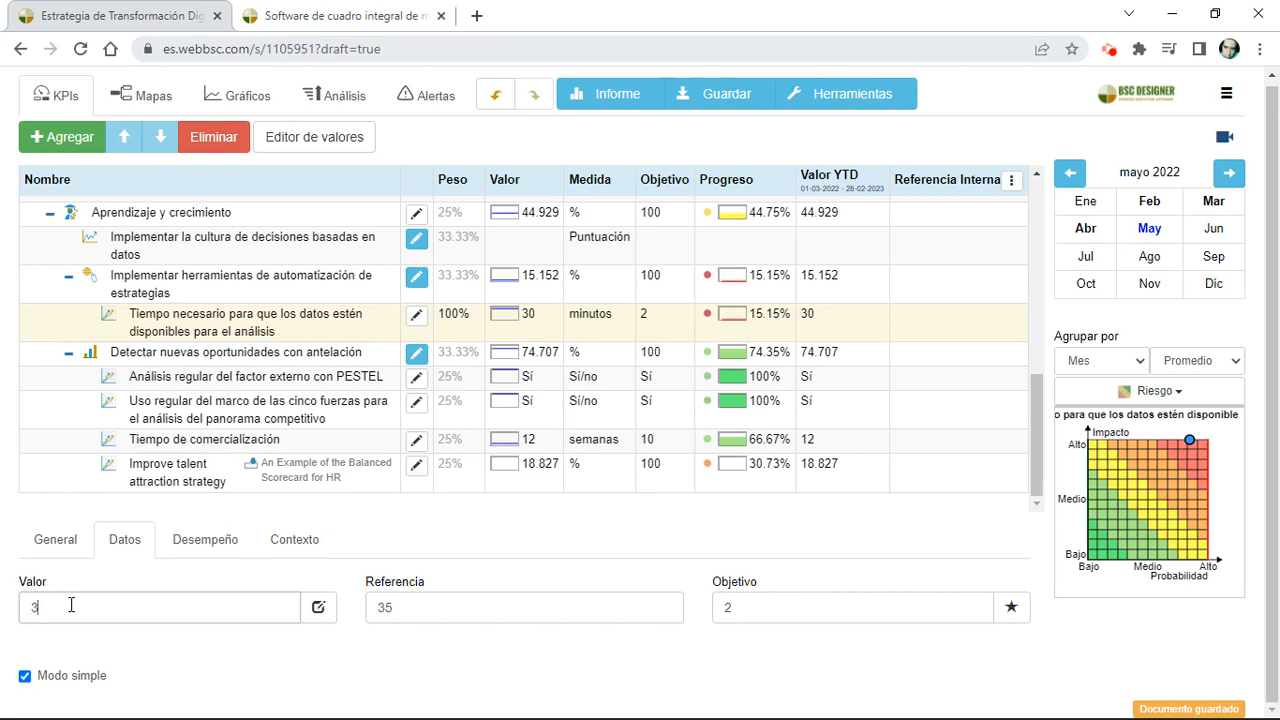
click(1125, 393)
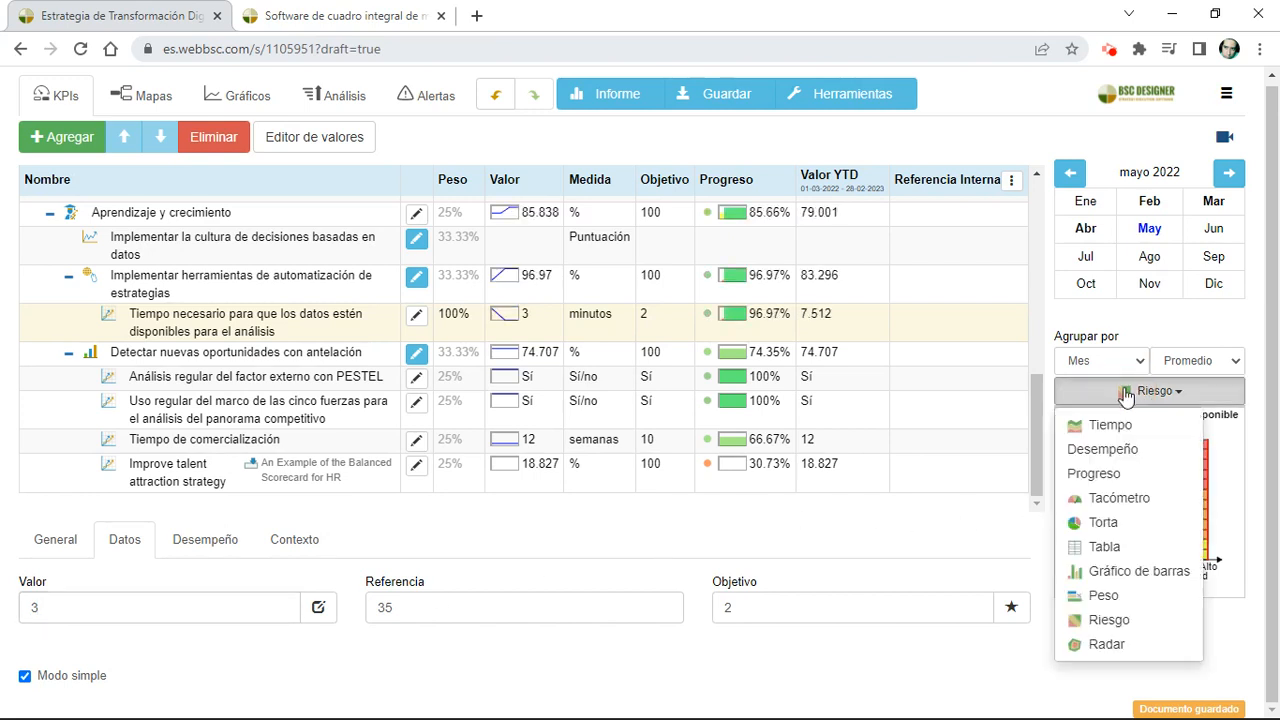
click(1120, 499)
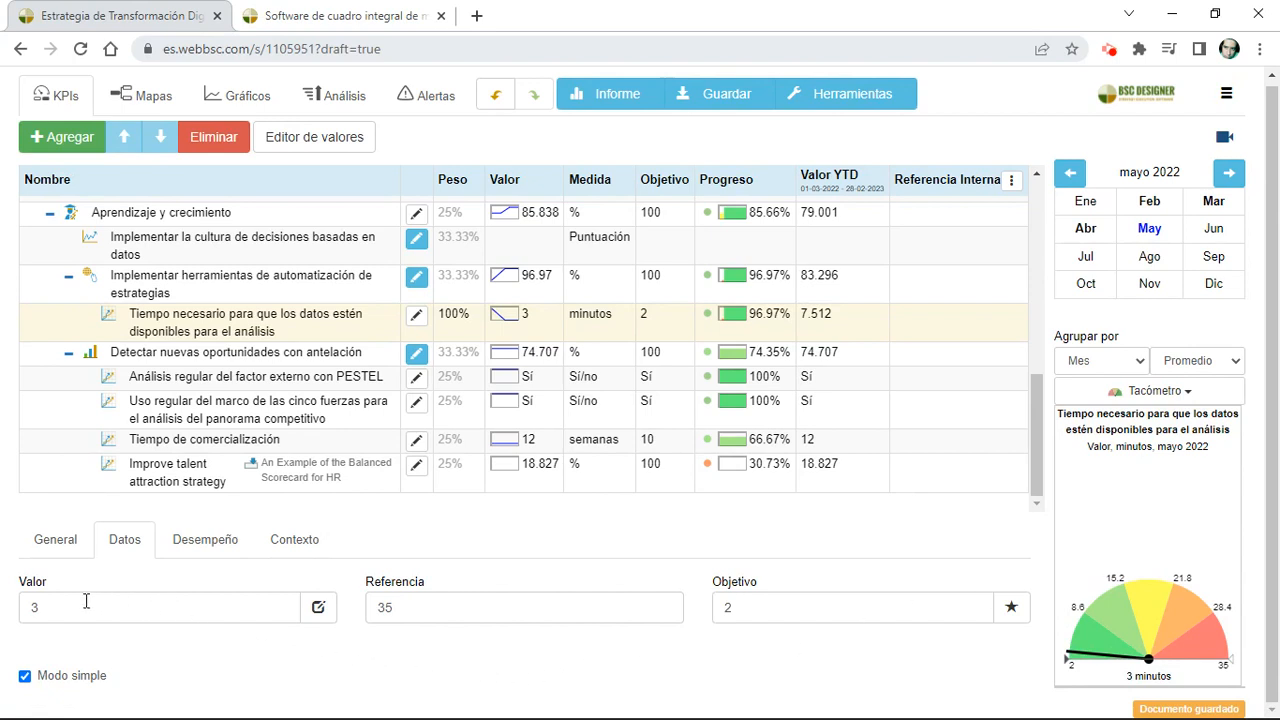
Step: Review the indicator's data source options and its dated value history in the value editor
click(327, 616)
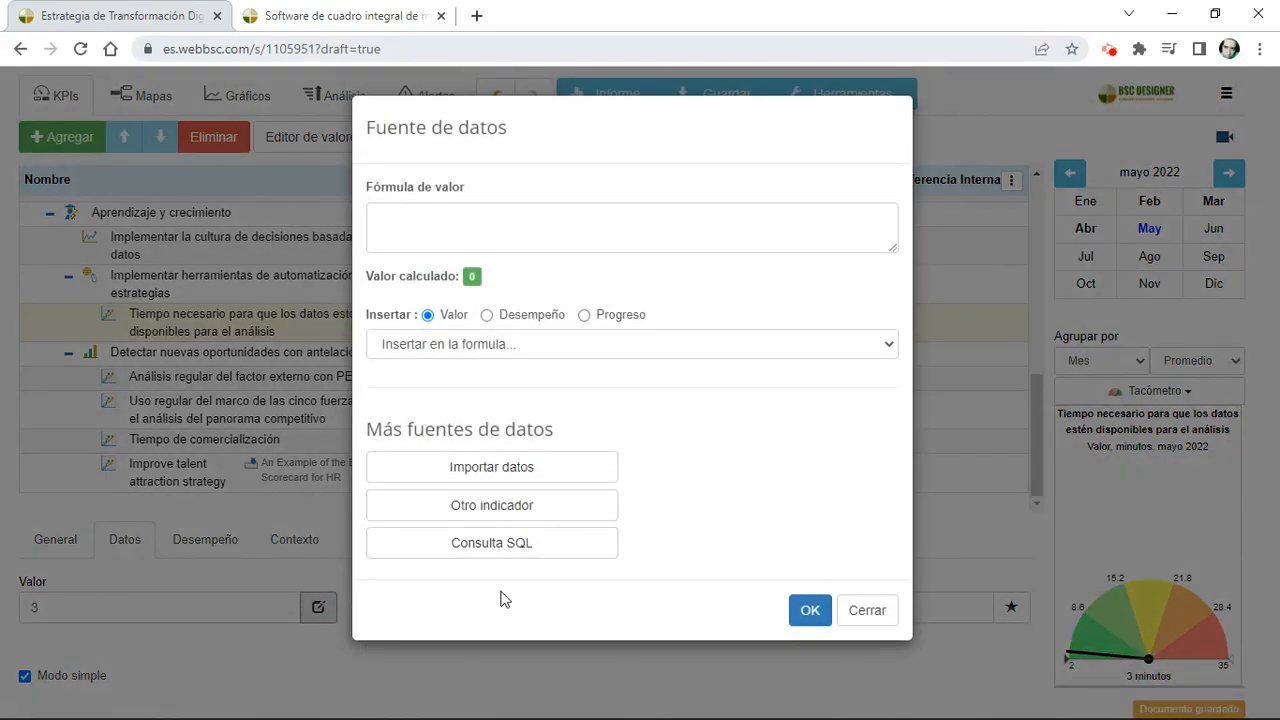
click(744, 677)
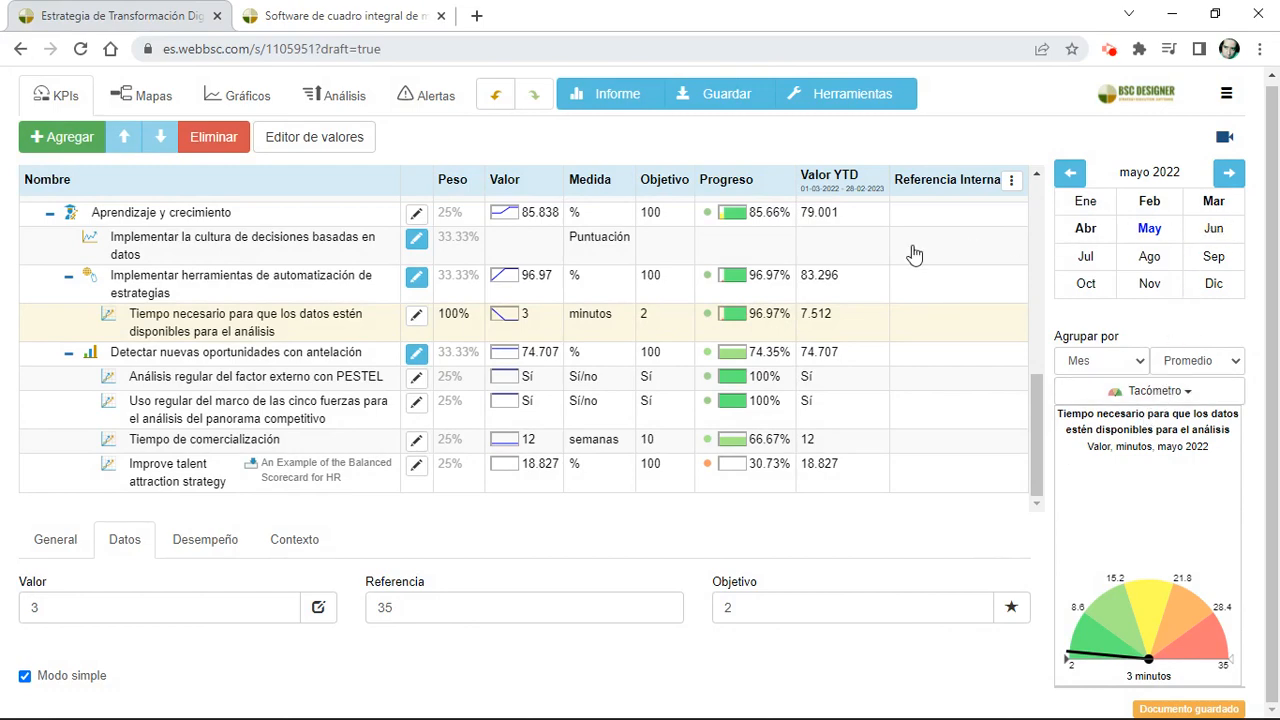
click(330, 146)
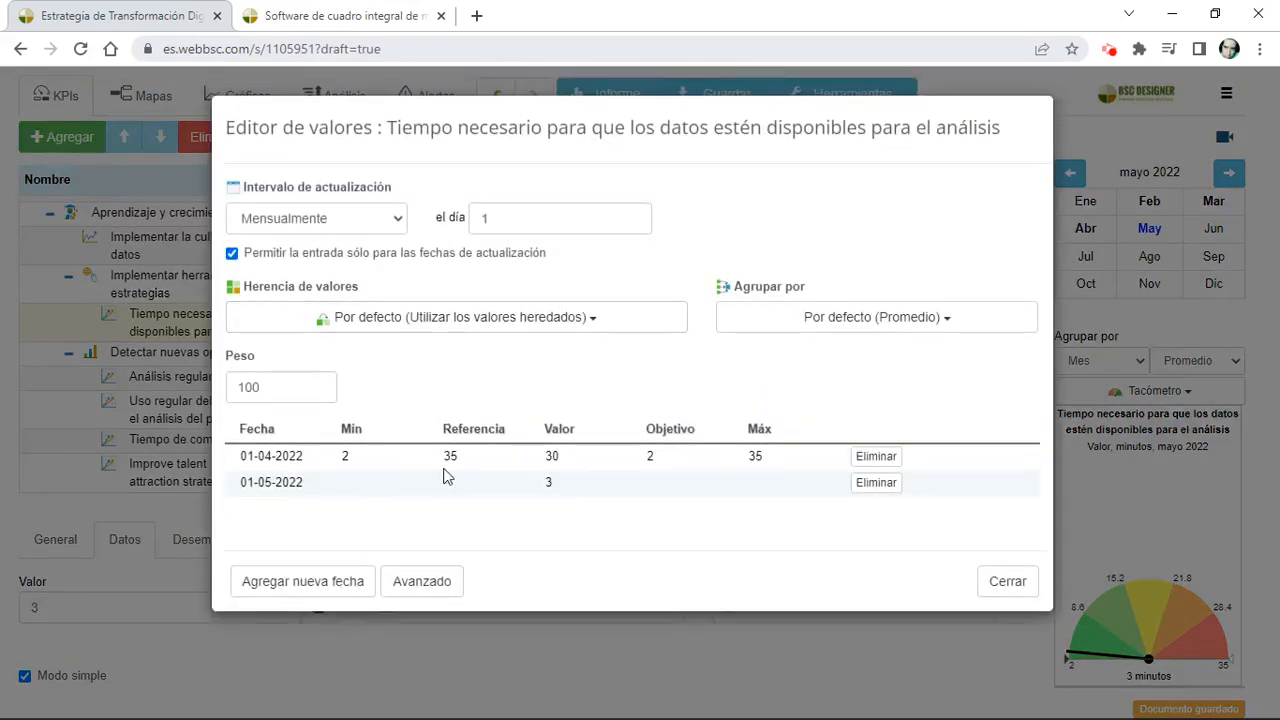
click(577, 654)
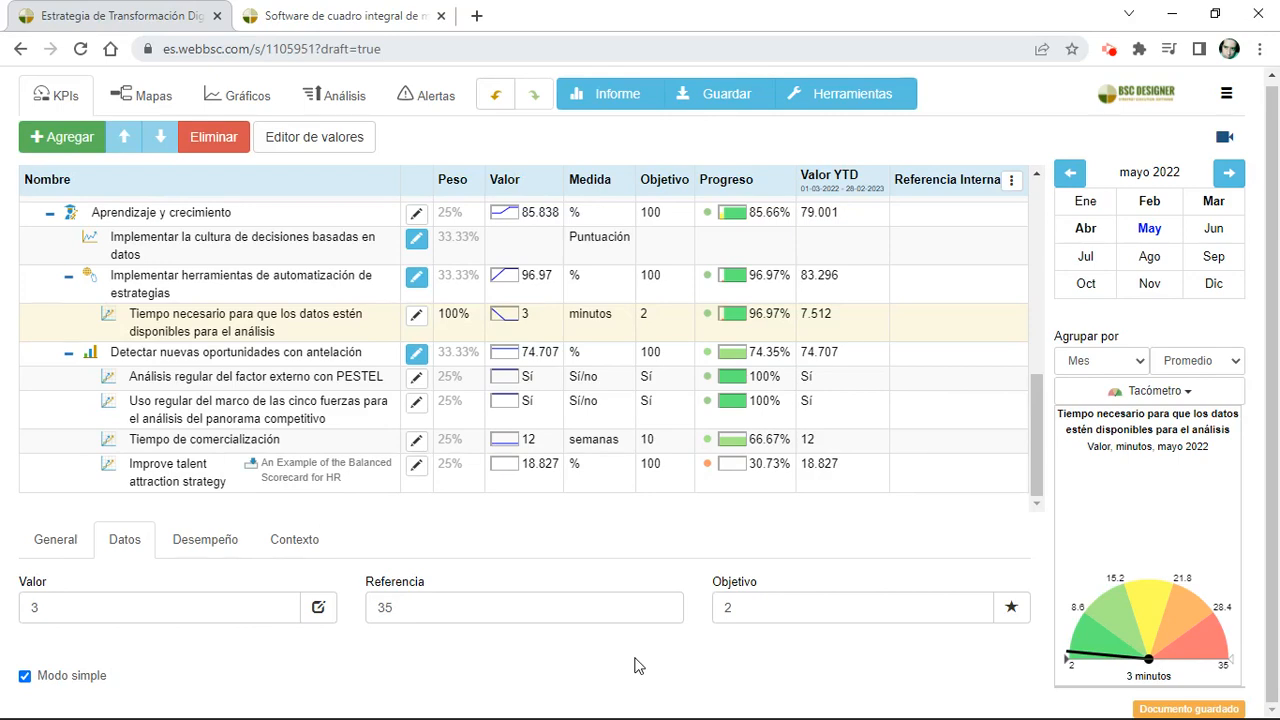
Step: Open the Panel de Control dashboard and examine its indicator charts and the Gantt chart for Estrategia de Transformación Digital
click(224, 100)
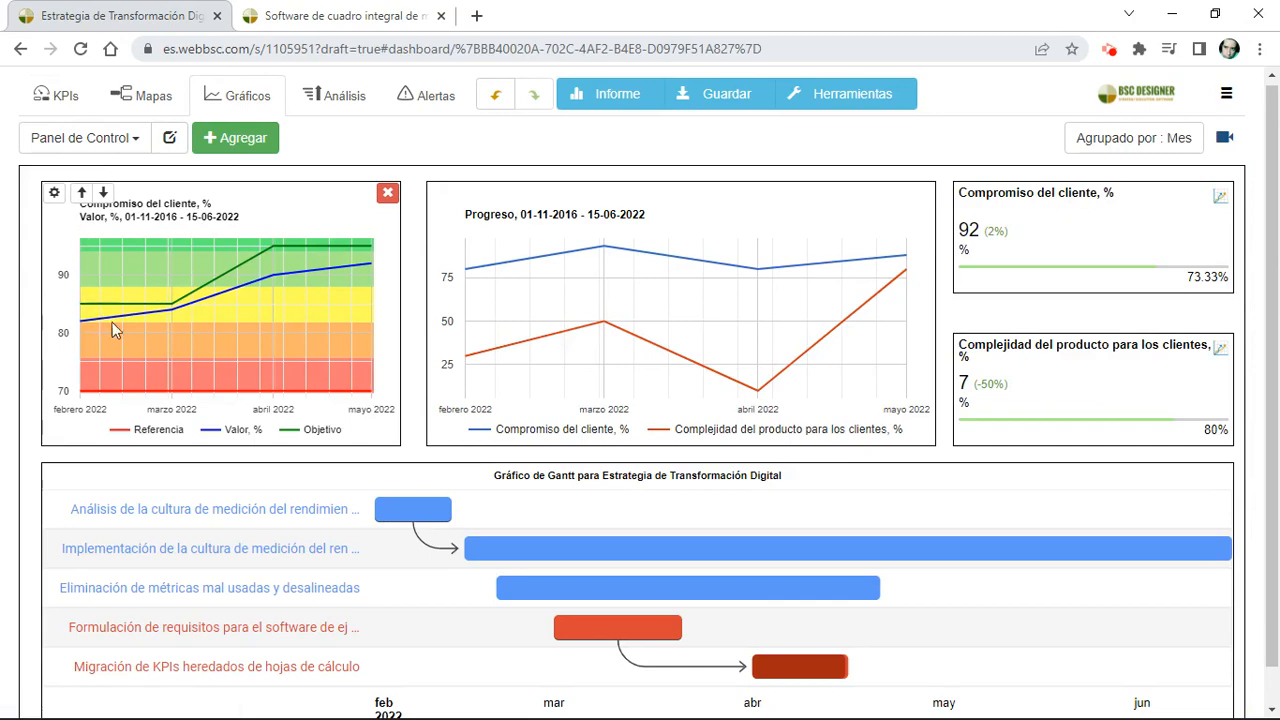
scroll(150, 490, down, 1)
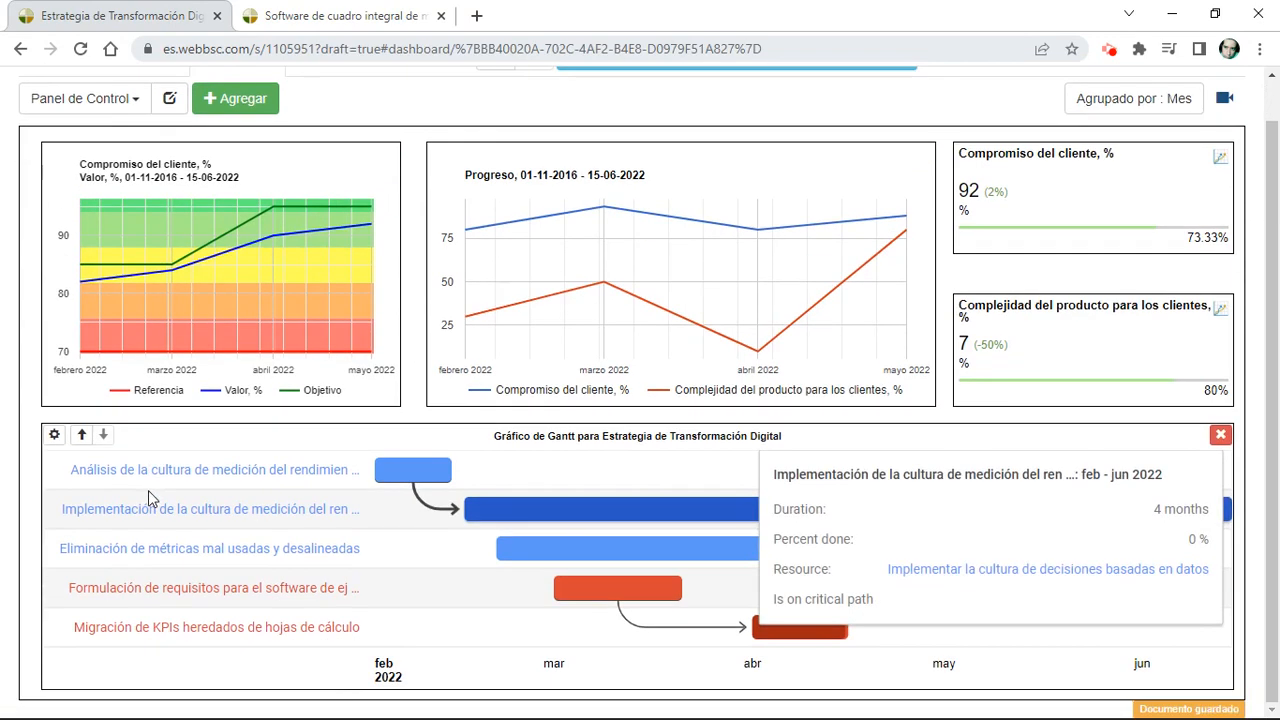
scroll(150, 488, up, 1)
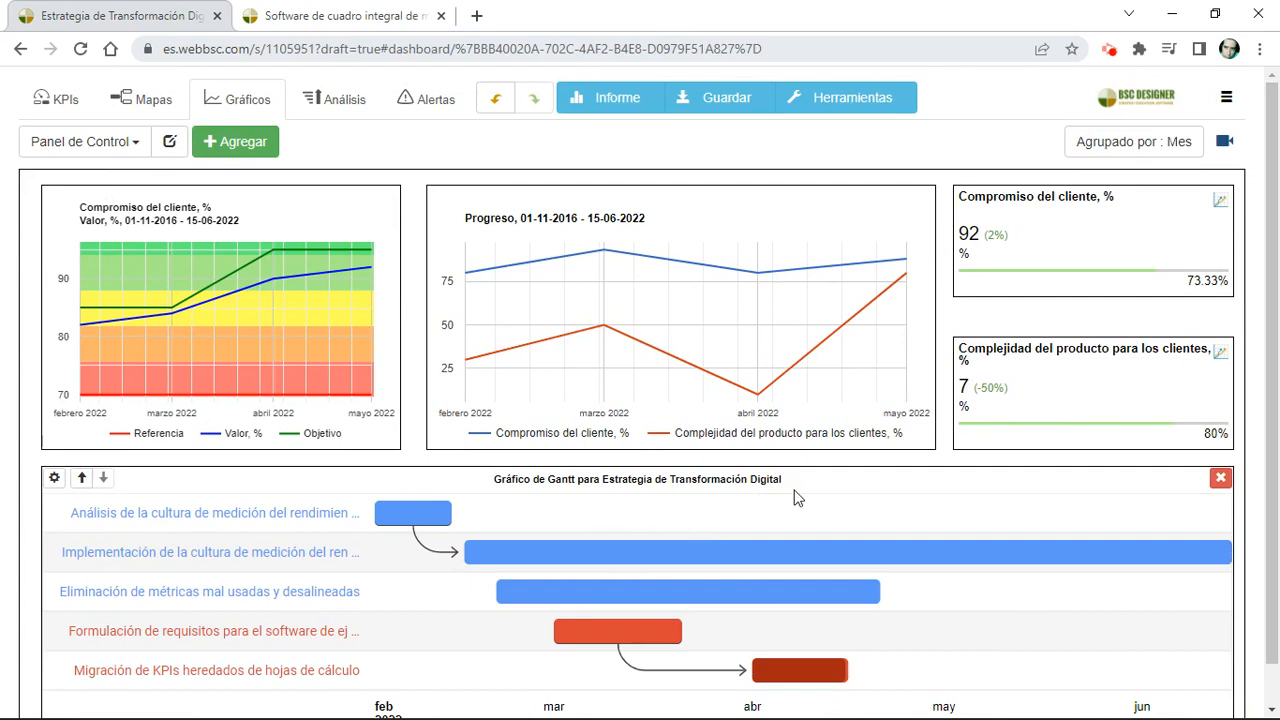
Step: Review the chart types available for a new Panel de Control chart, then close the chart options without adding one
scroll(795, 495, down, 1)
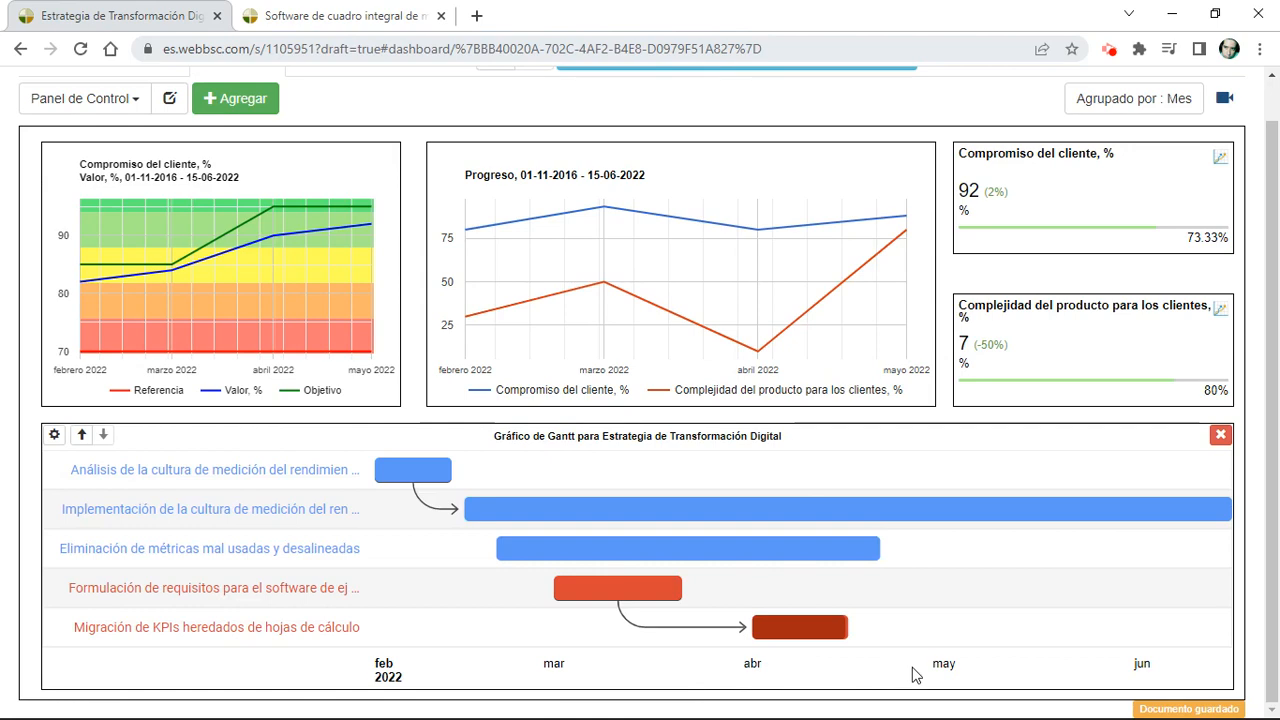
click(248, 114)
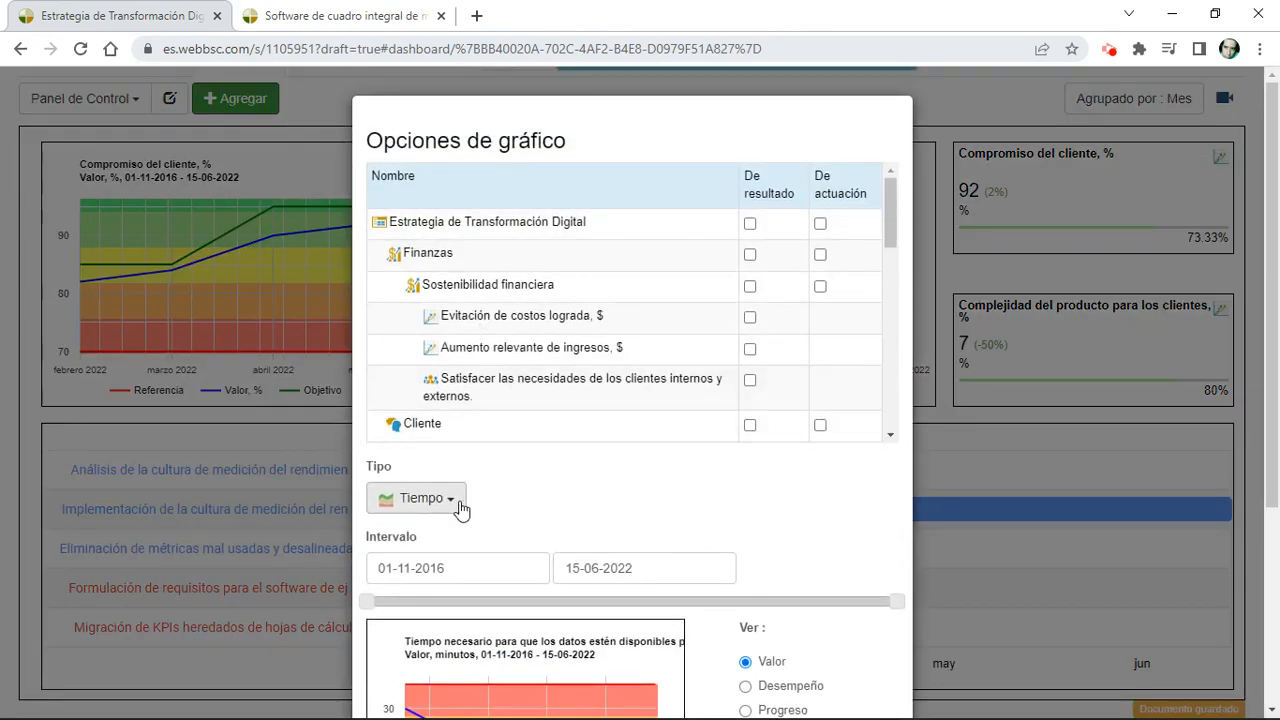
click(458, 505)
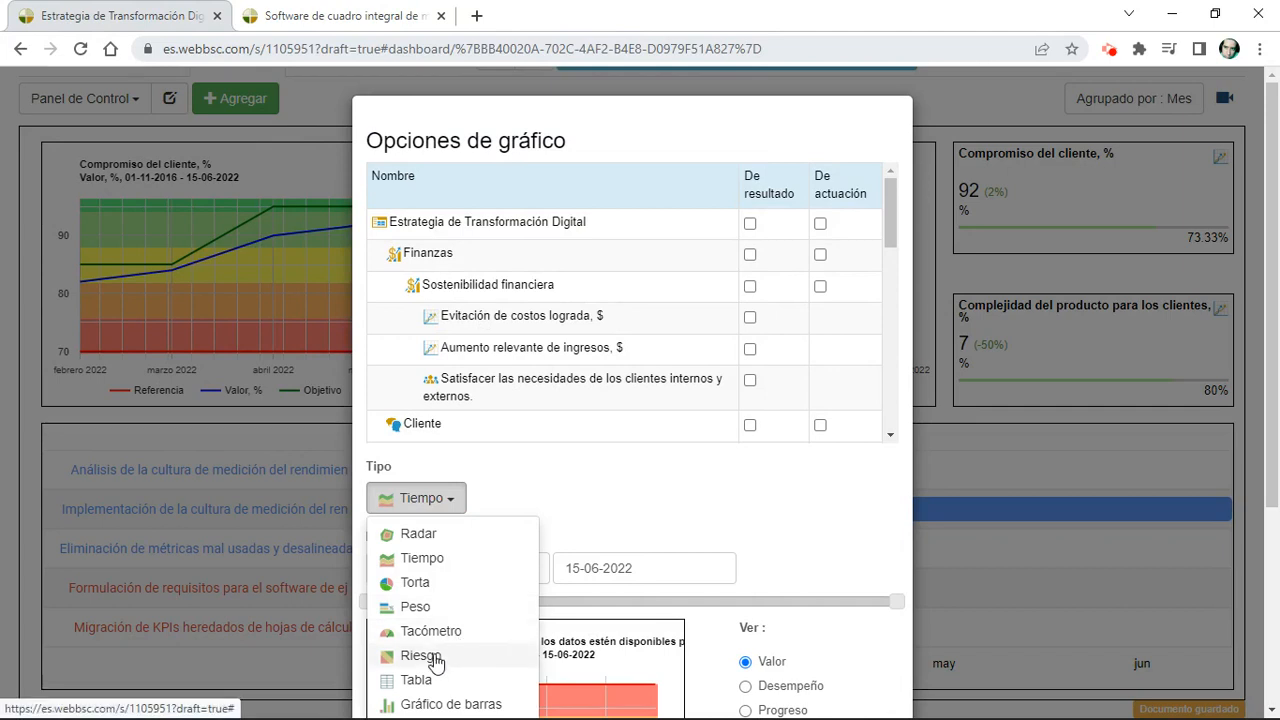
scroll(436, 663, down, 1)
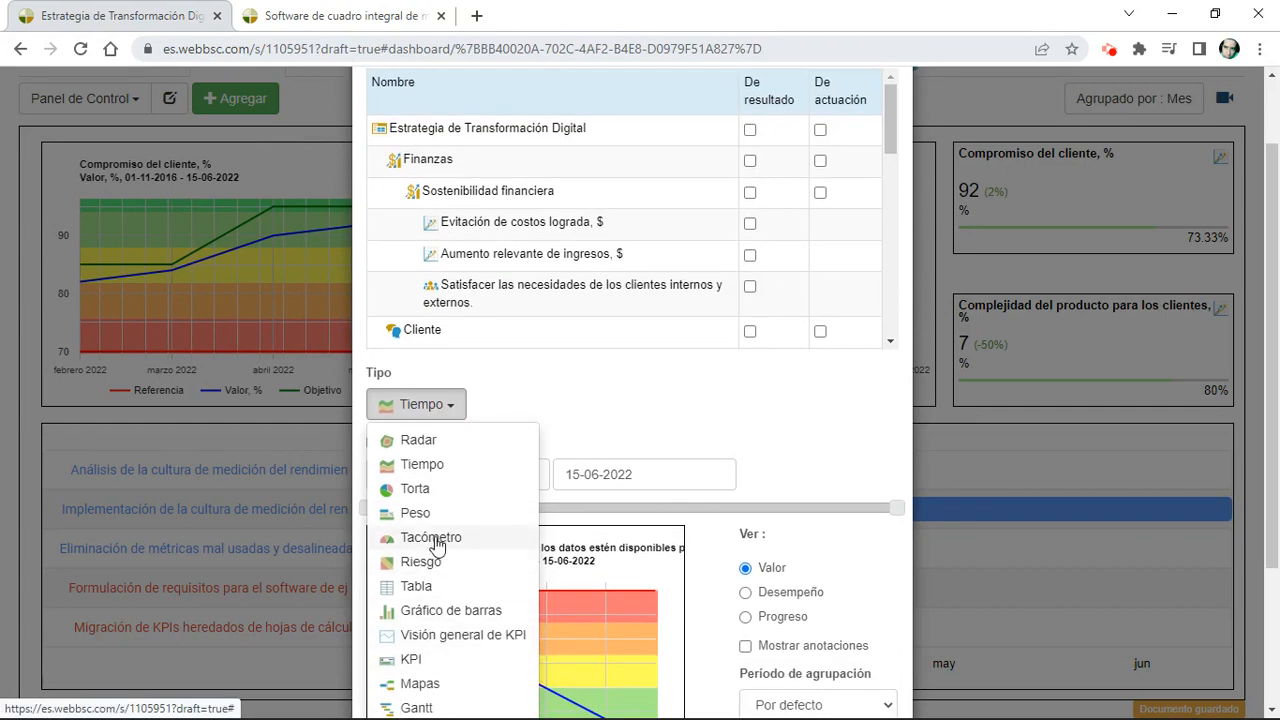
click(36, 336)
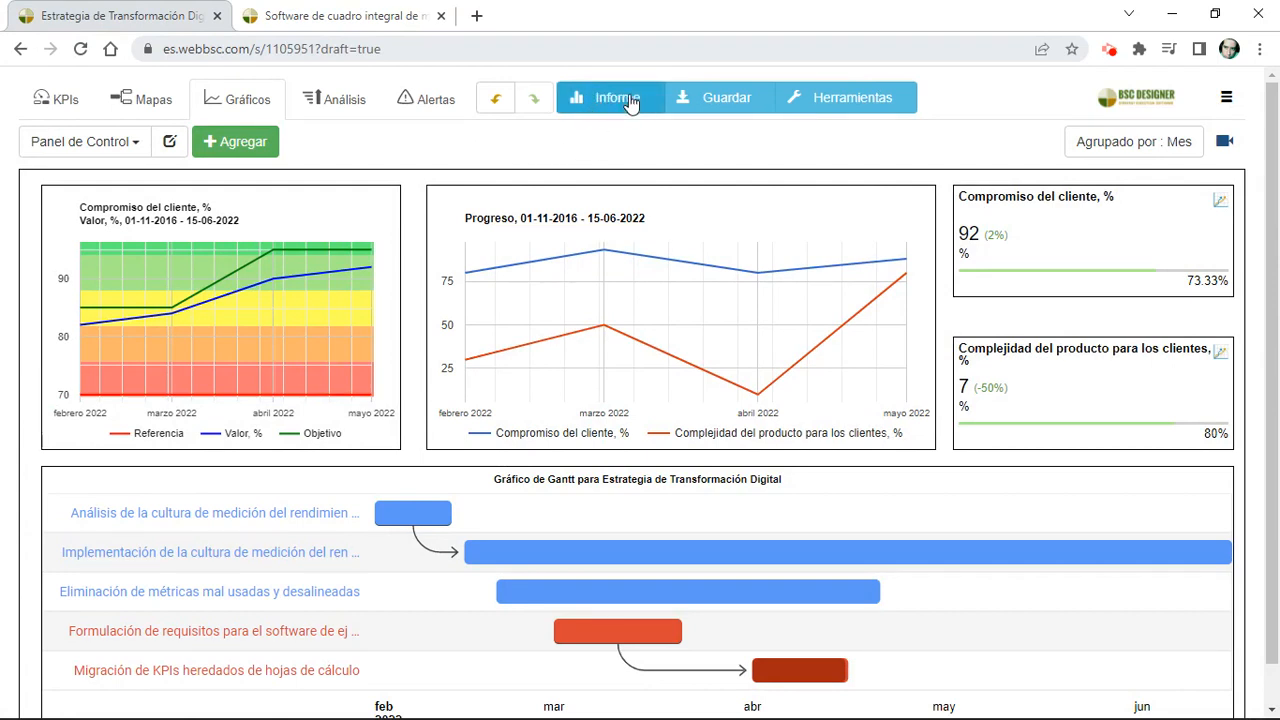
Step: Open the report settings and compare the Plan de acción and Indicadores en riesgo profiles, including their filters and output formats
click(584, 97)
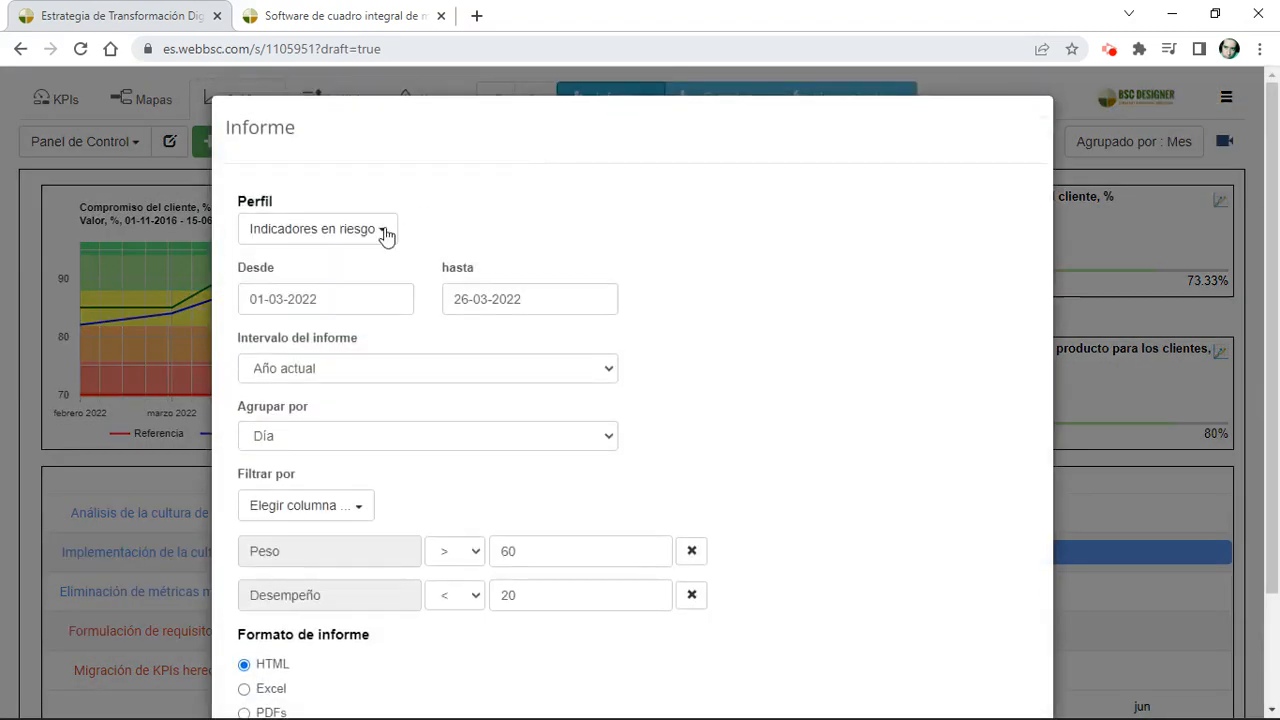
click(366, 236)
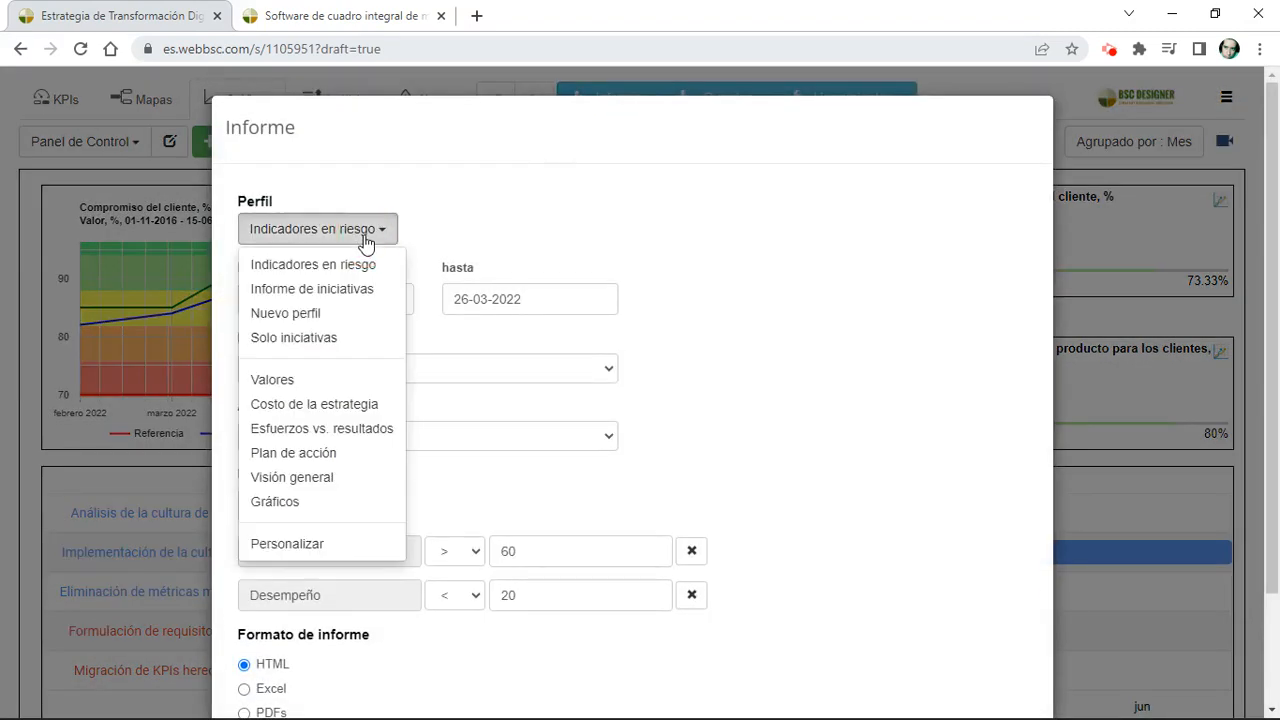
click(332, 456)
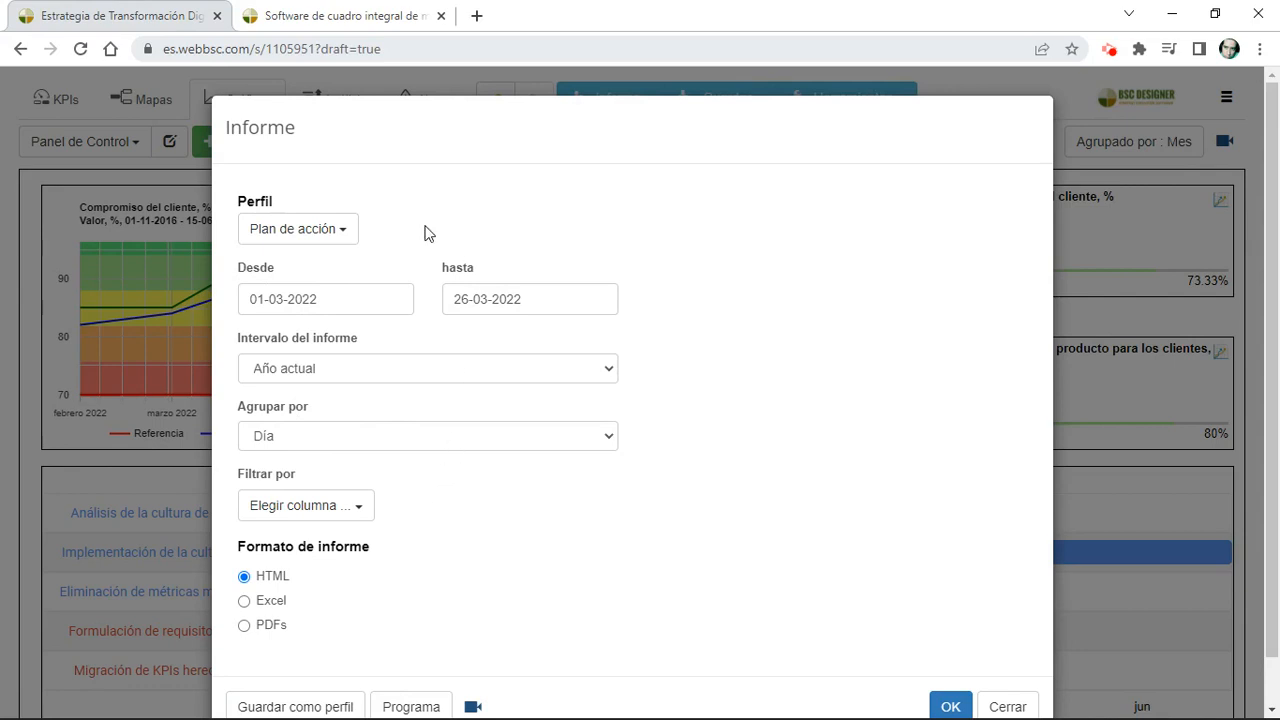
click(342, 234)
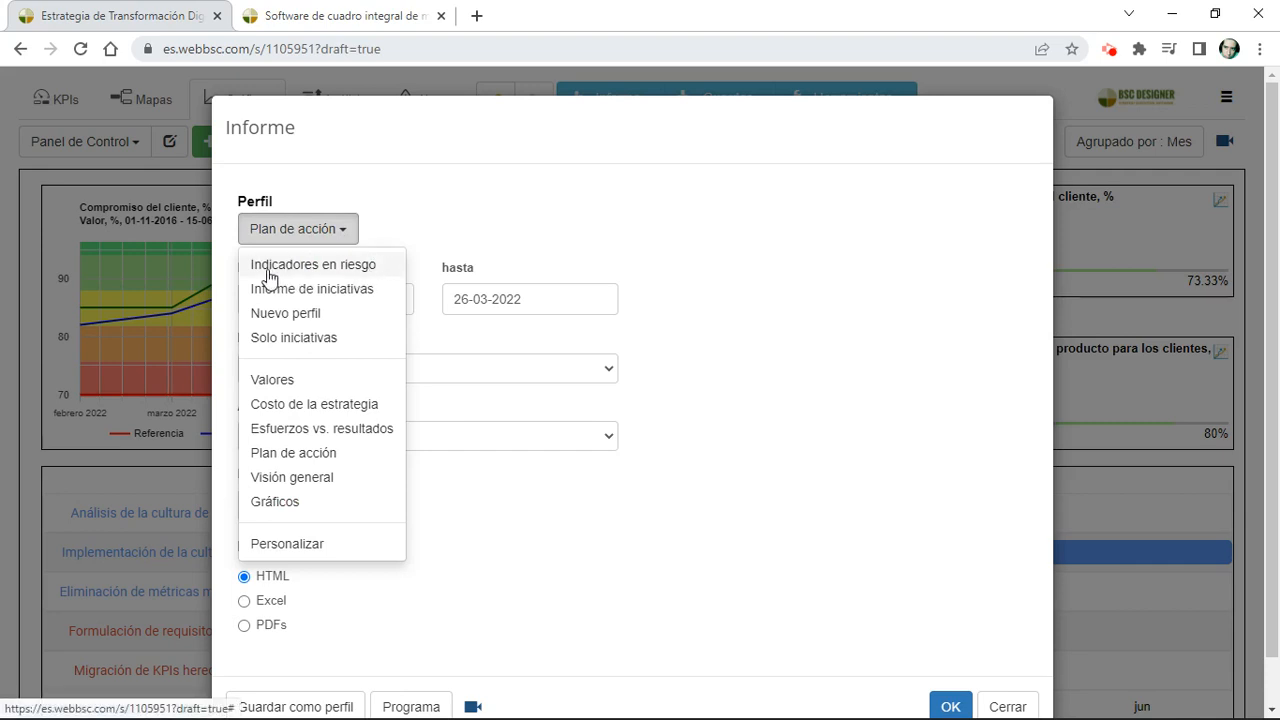
click(340, 268)
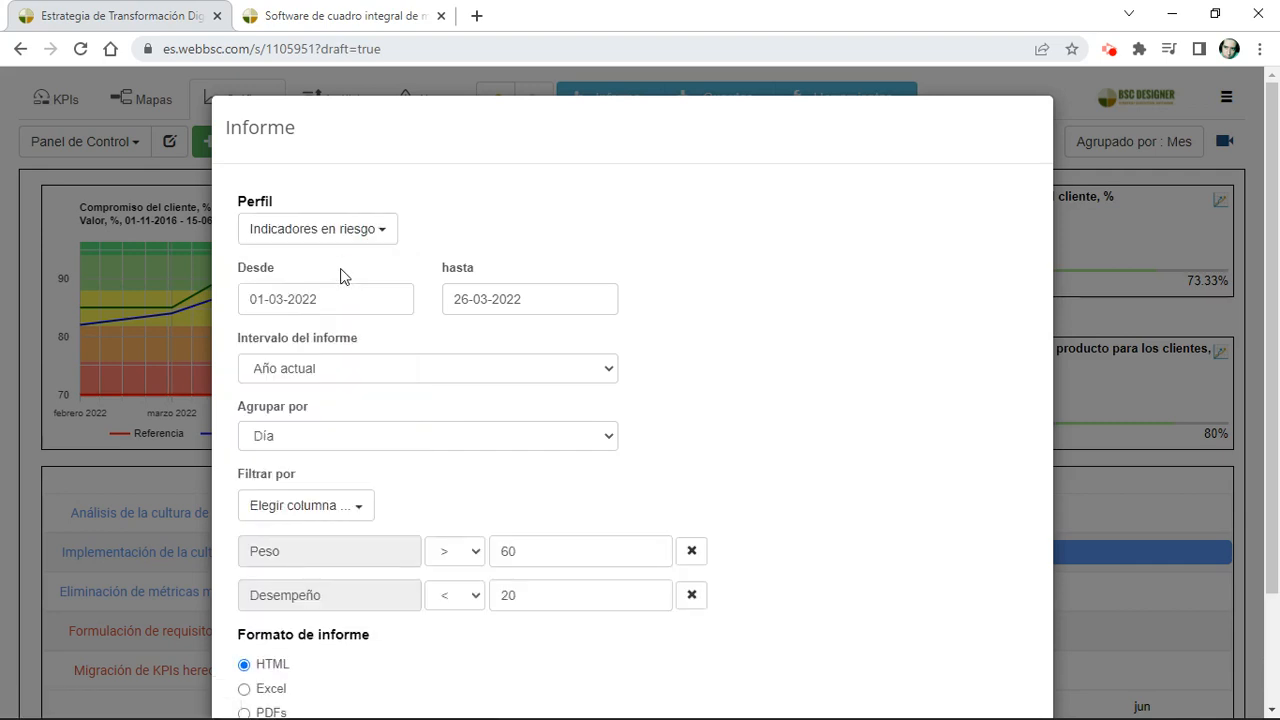
scroll(340, 276, down, 1)
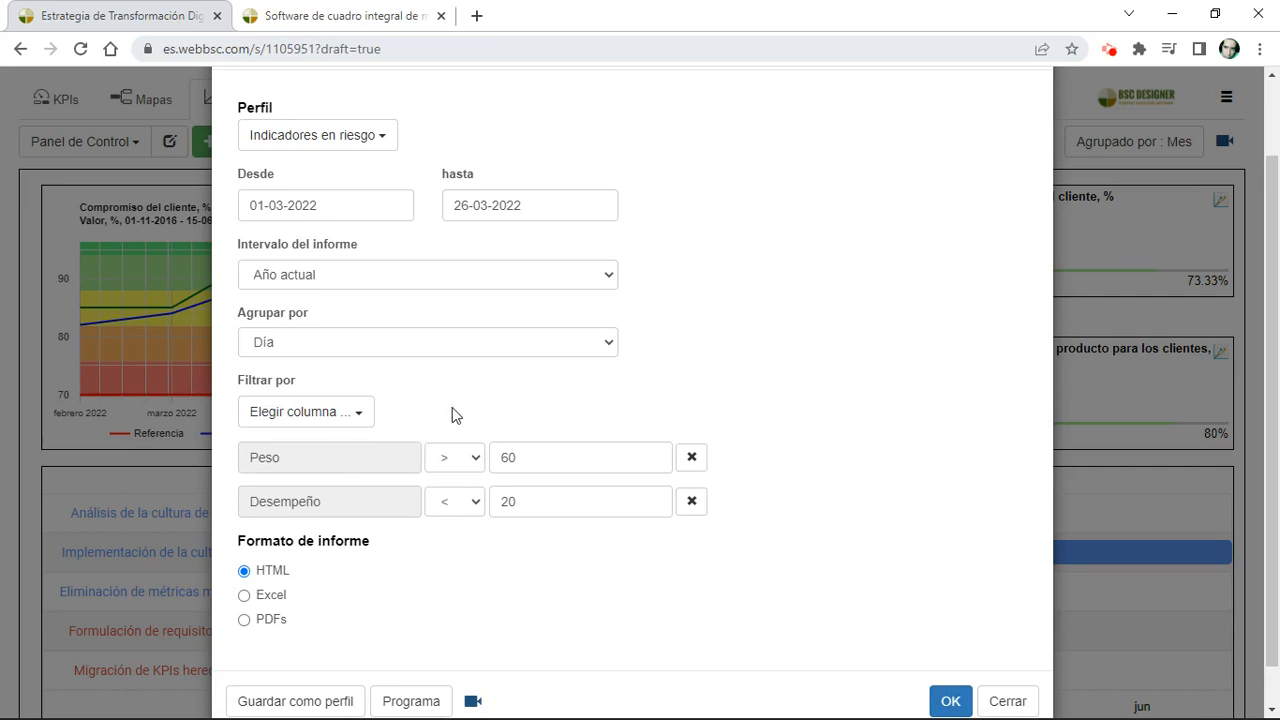
Step: Review the Costo de la estrategia report profile and close the report settings without generating a report
click(389, 145)
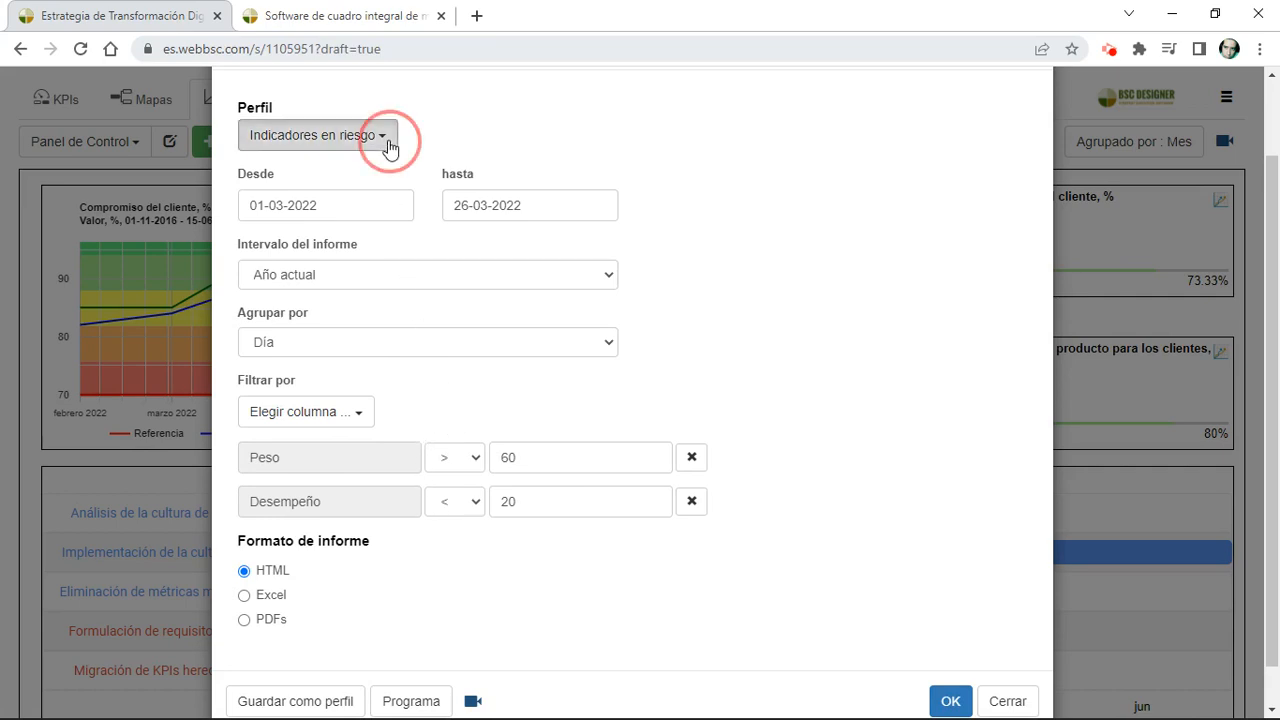
click(322, 350)
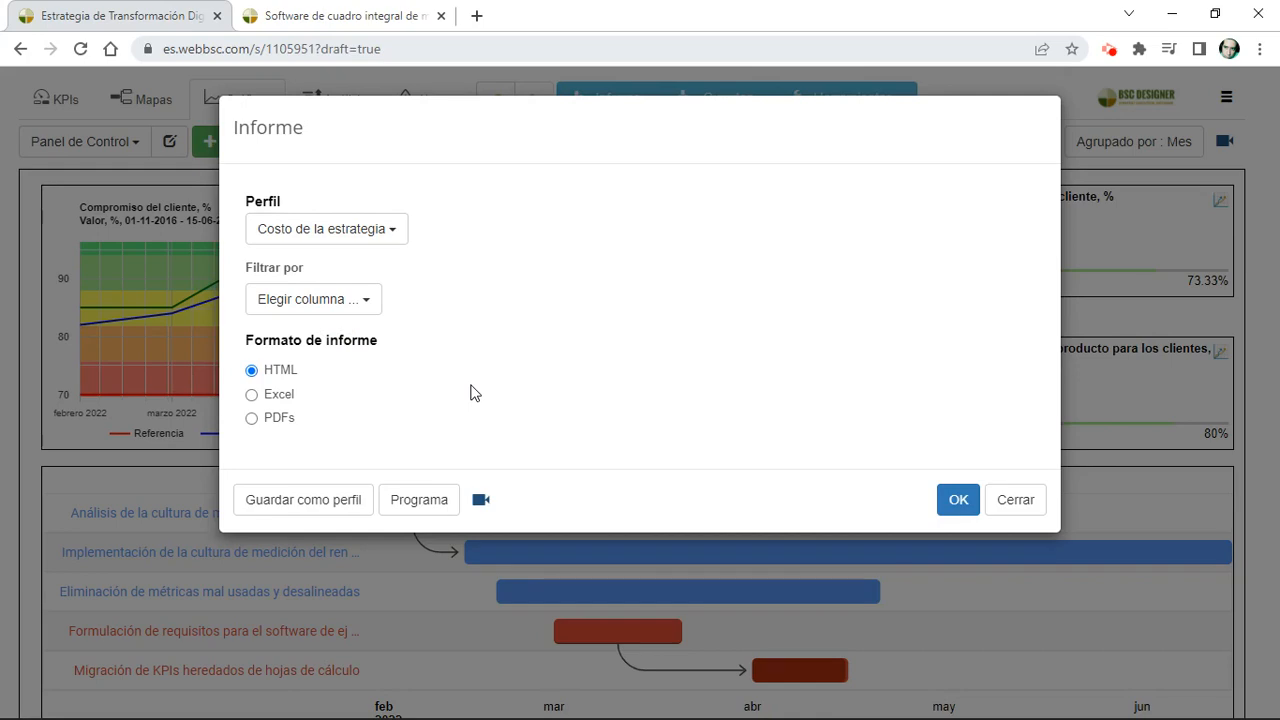
click(17, 210)
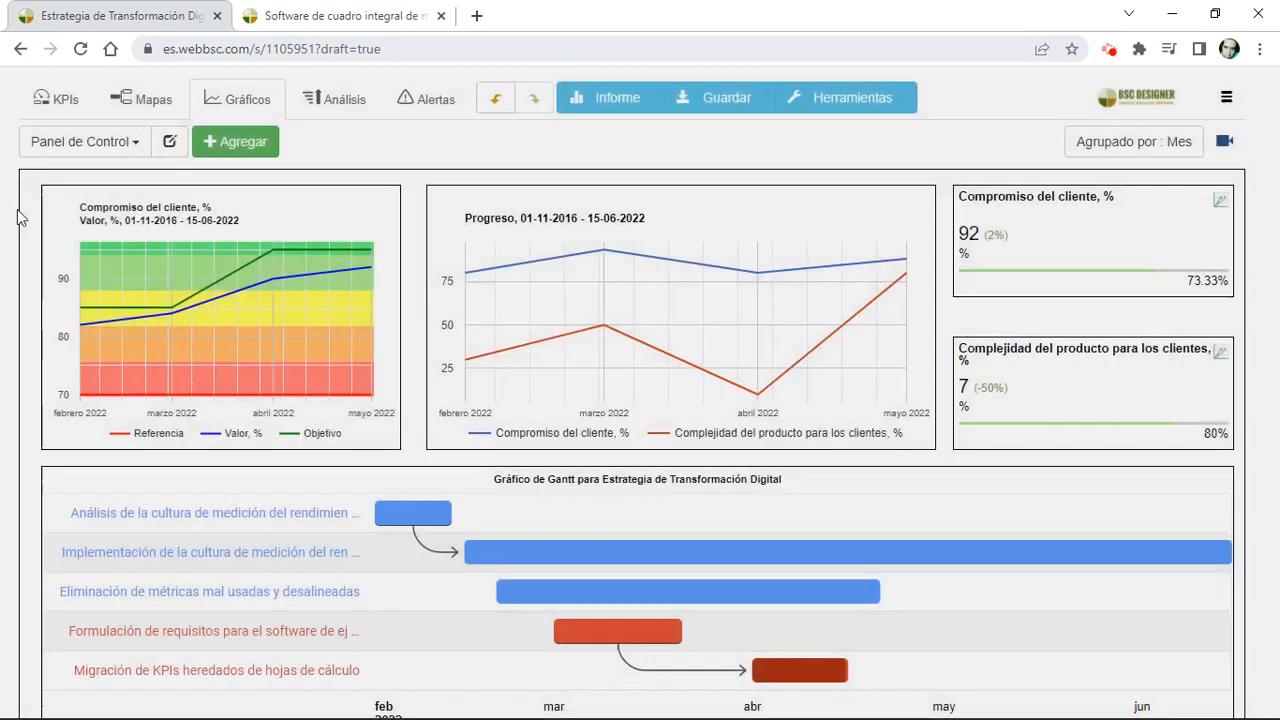